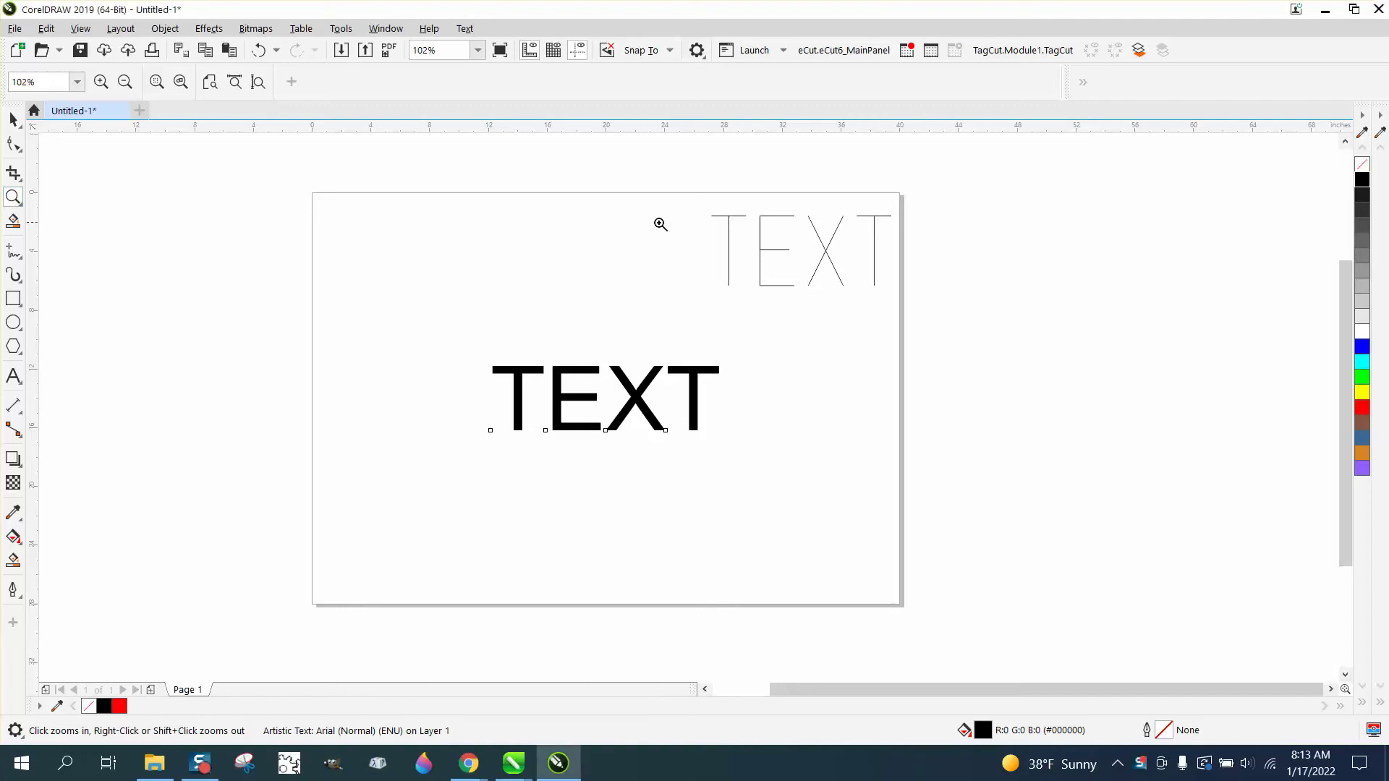
- Zoom into the thin TEXT sample, try raising the T and E top bars, then undo both
left_click_drag(671, 196, 976, 320)
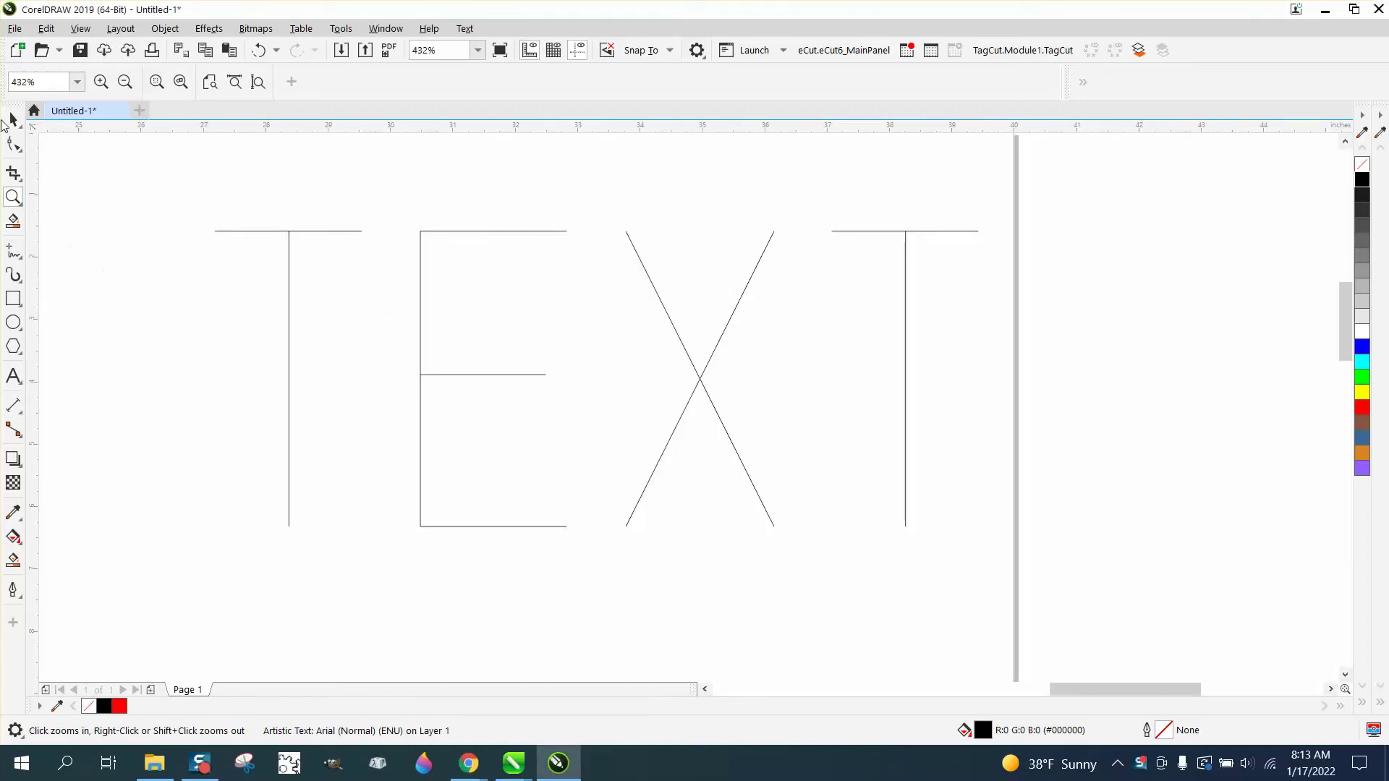
left_click(13, 143)
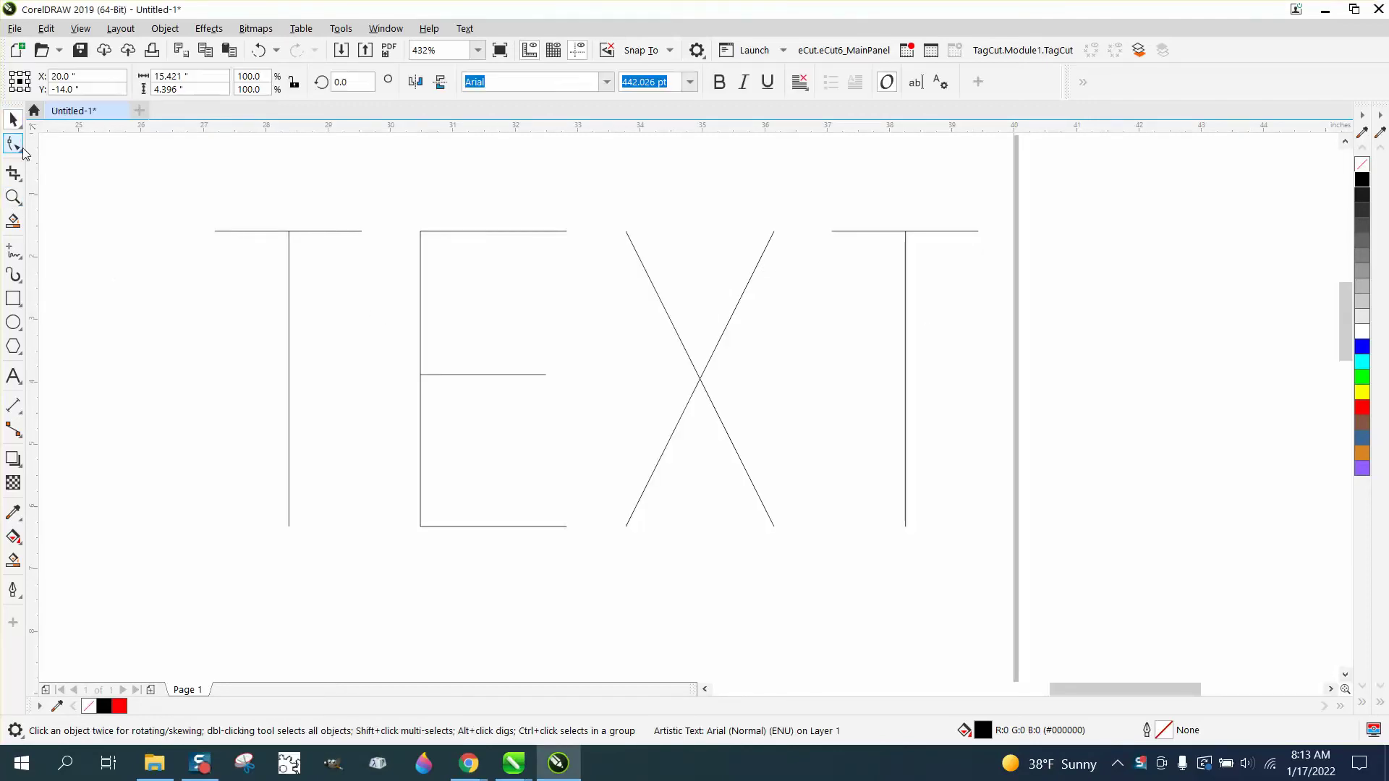
left_click(234, 231)
left_click_drag(215, 231, 232, 197)
left_click(264, 52)
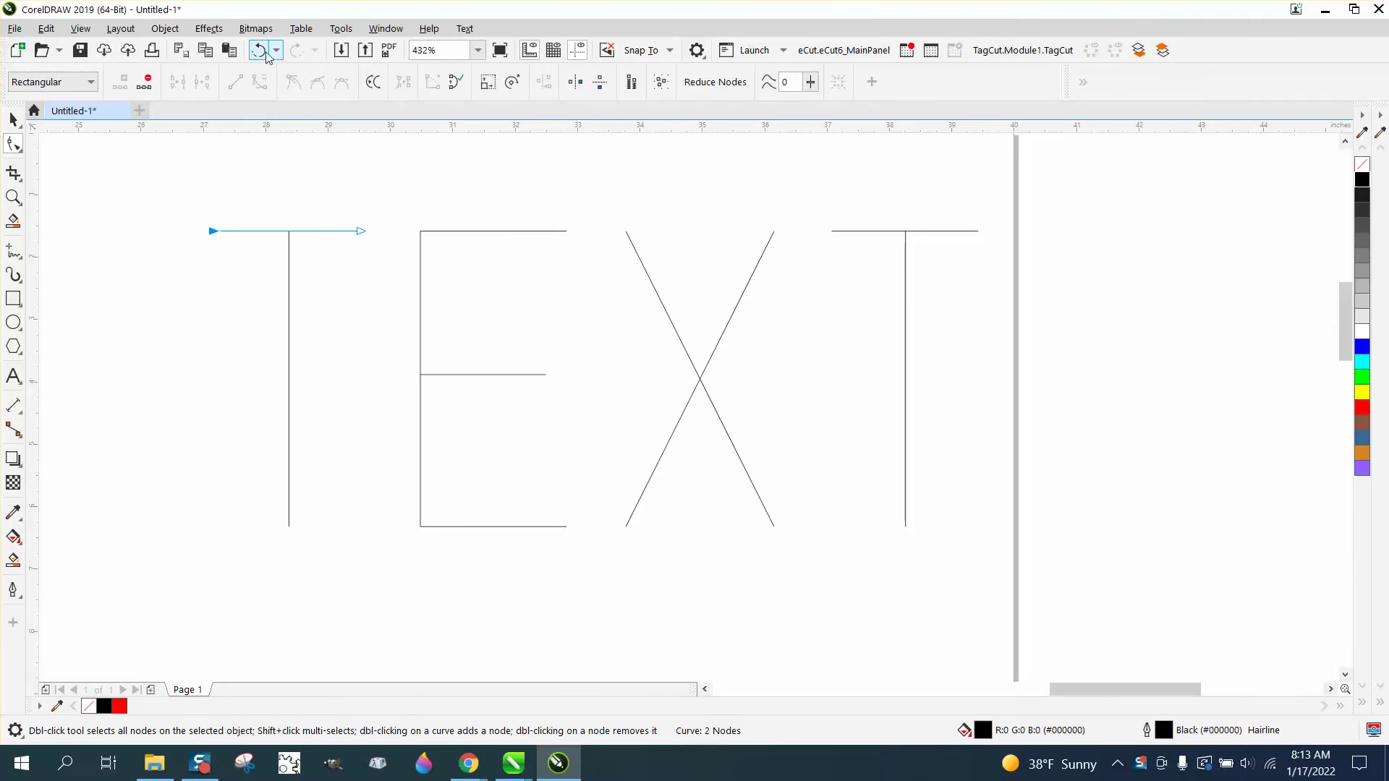
left_click(559, 232)
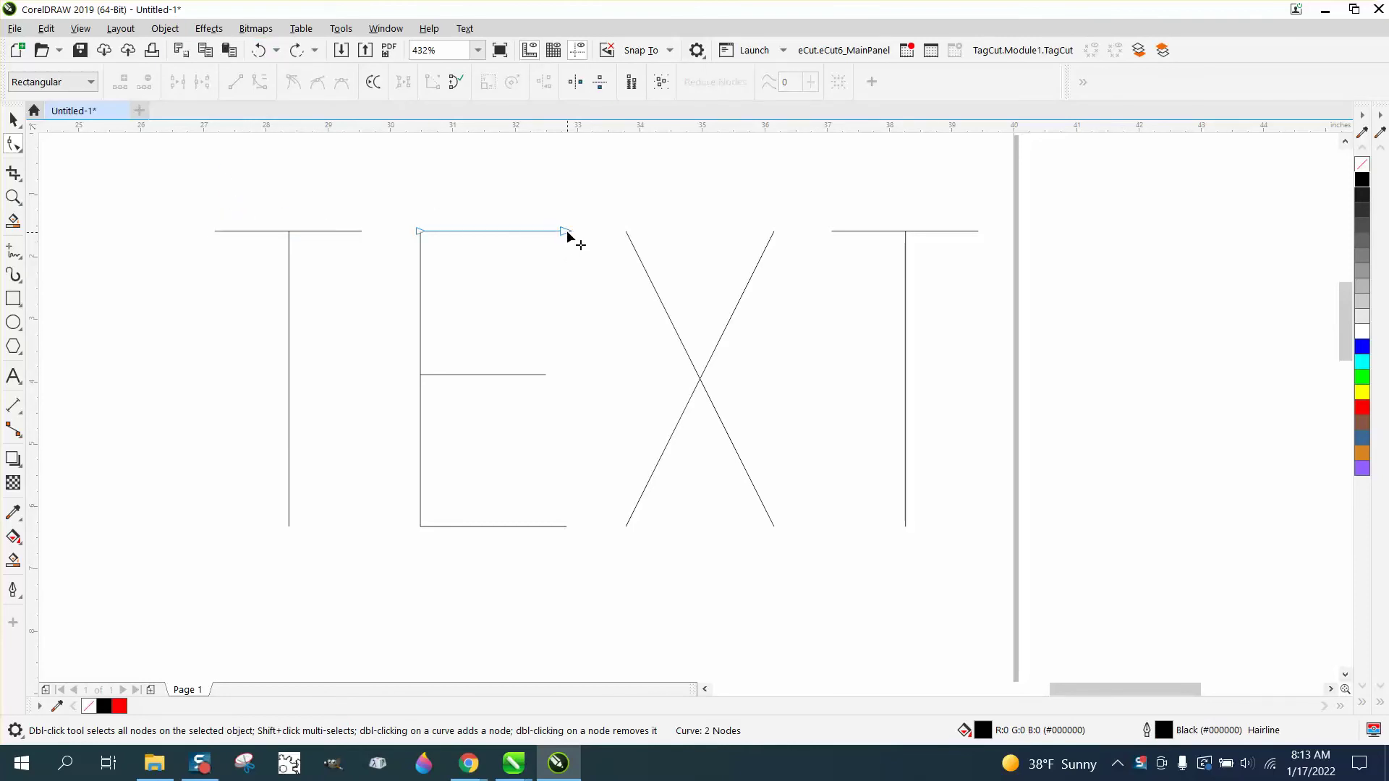
left_click_drag(567, 232, 568, 194)
left_click(258, 51)
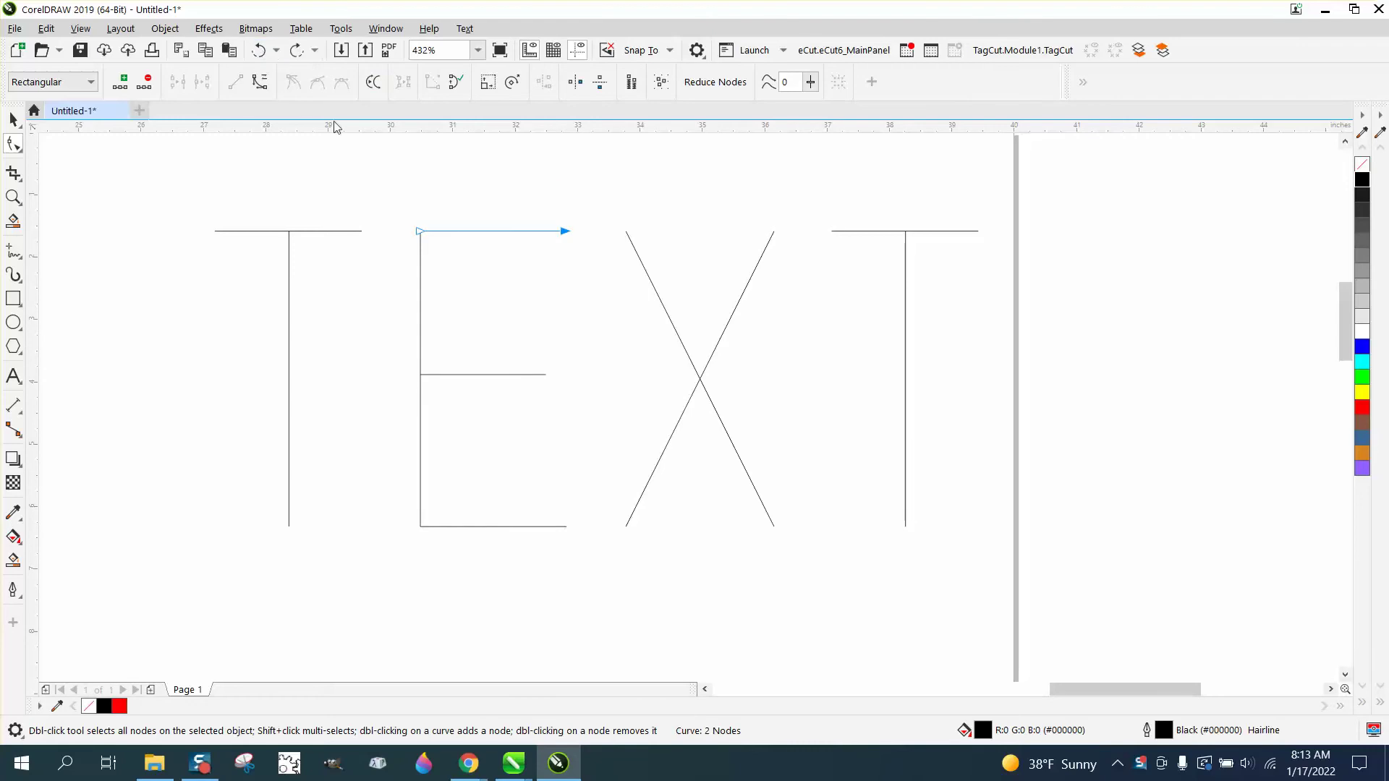
- Set the large TEXT in the CNC Vector font with a black outline
scroll(438, 237, "down", 5)
left_click(13, 196)
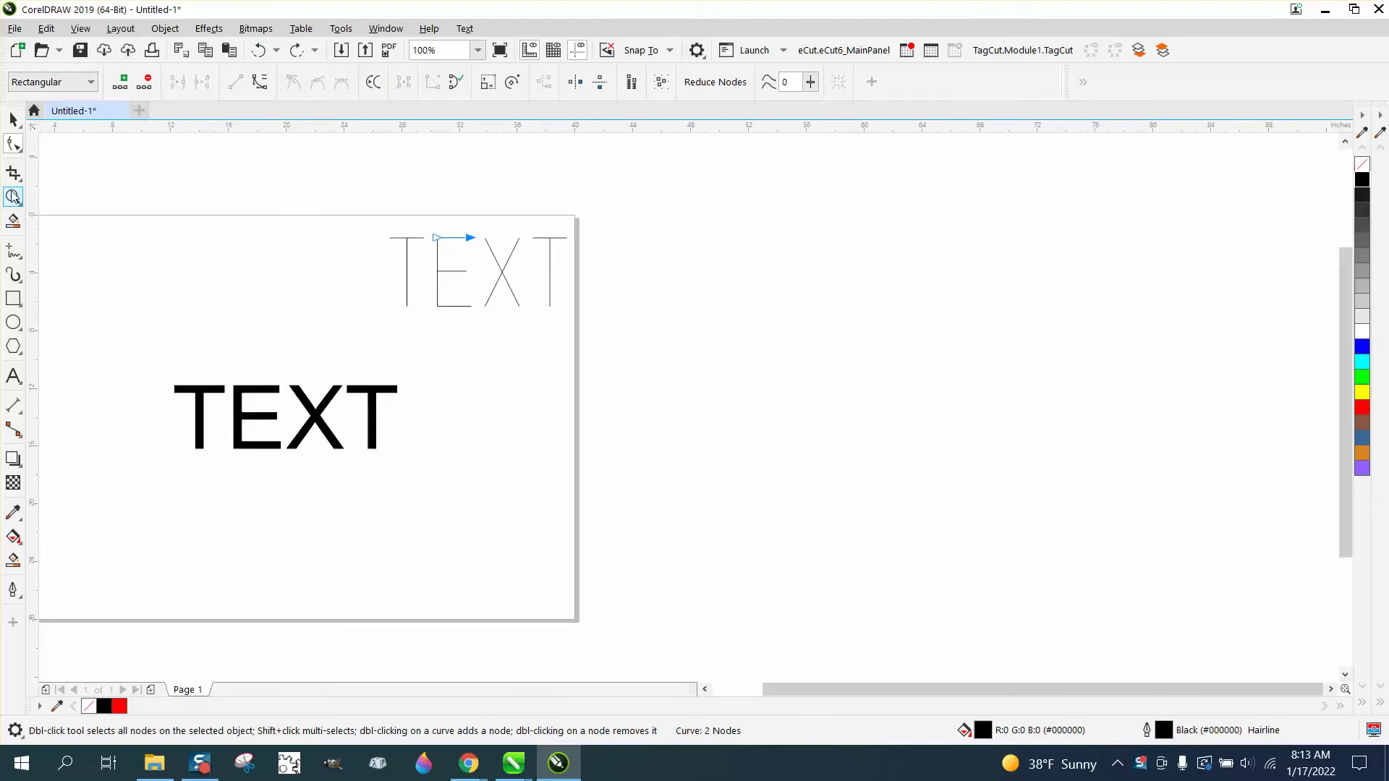
mouse_move(143, 318)
left_mouse_down()
mouse_move(384, 453)
mouse_move(559, 499)
left_mouse_up()
key("space")
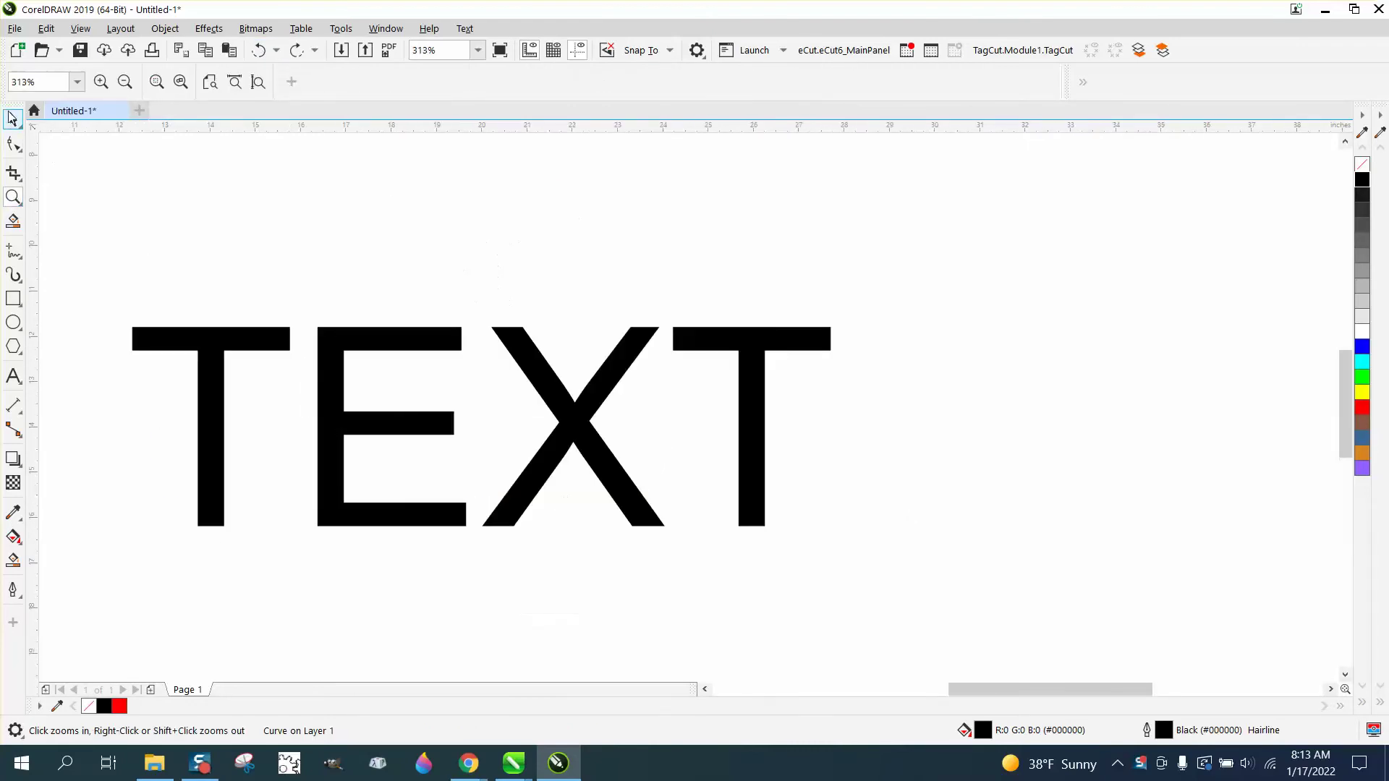
left_click(394, 340)
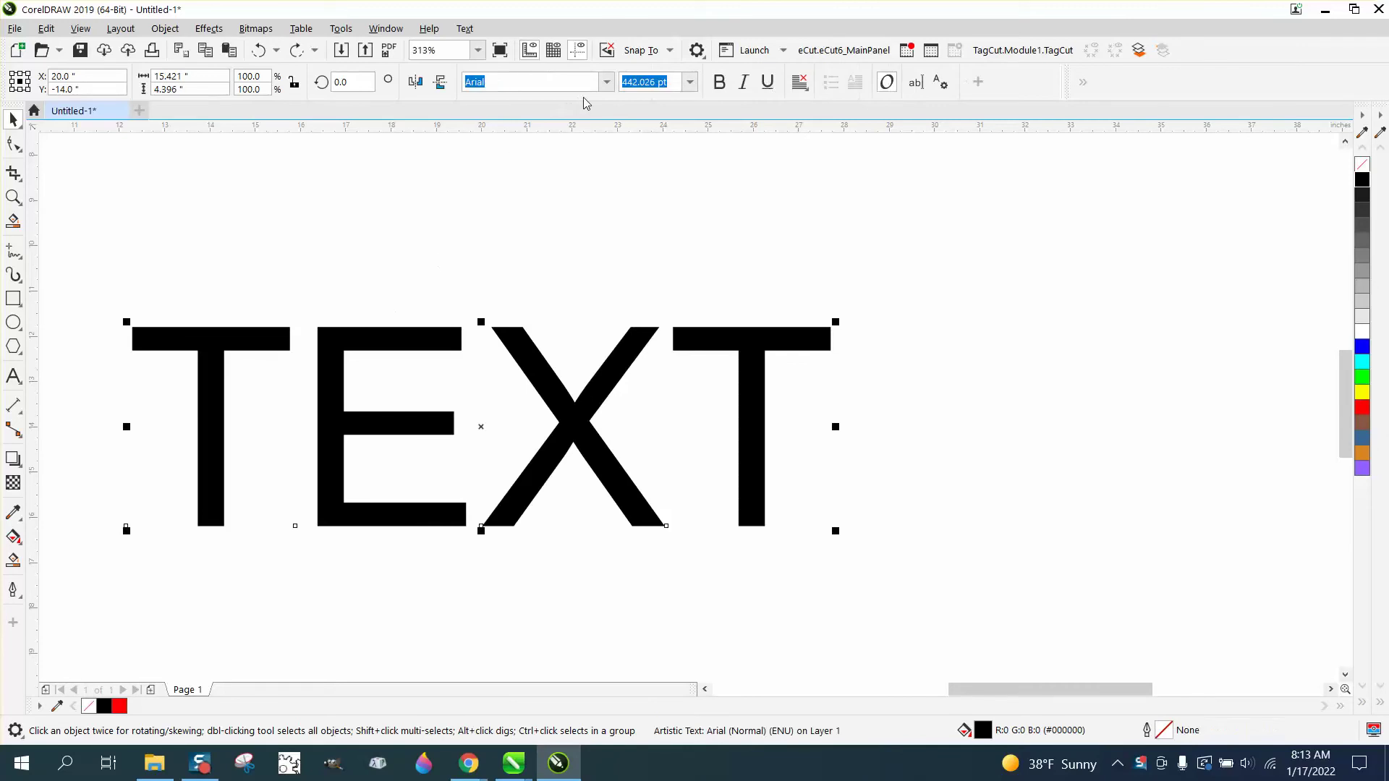
left_click(606, 82)
left_click(558, 136)
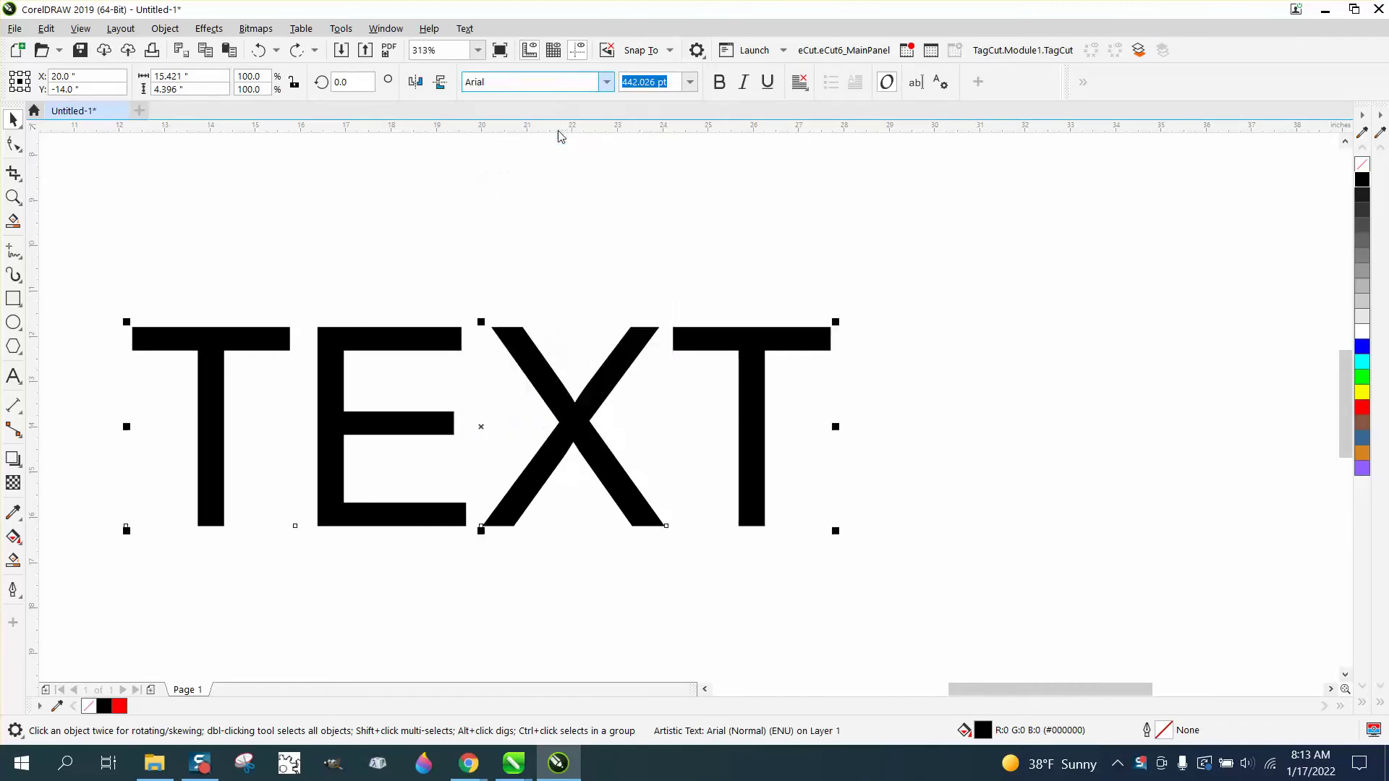
right_click(1363, 182)
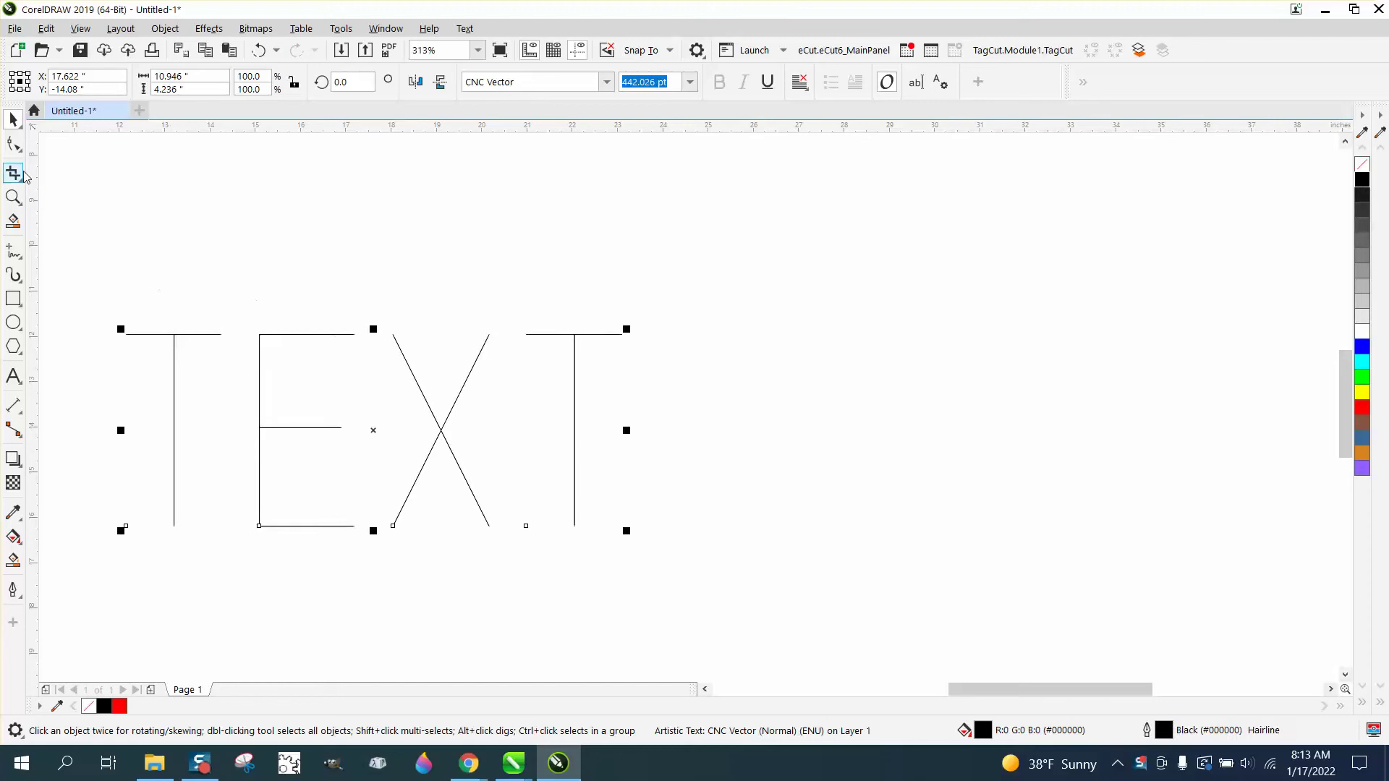
- Break TEXT into separate letters and convert the first T to curves
left_click(167, 29)
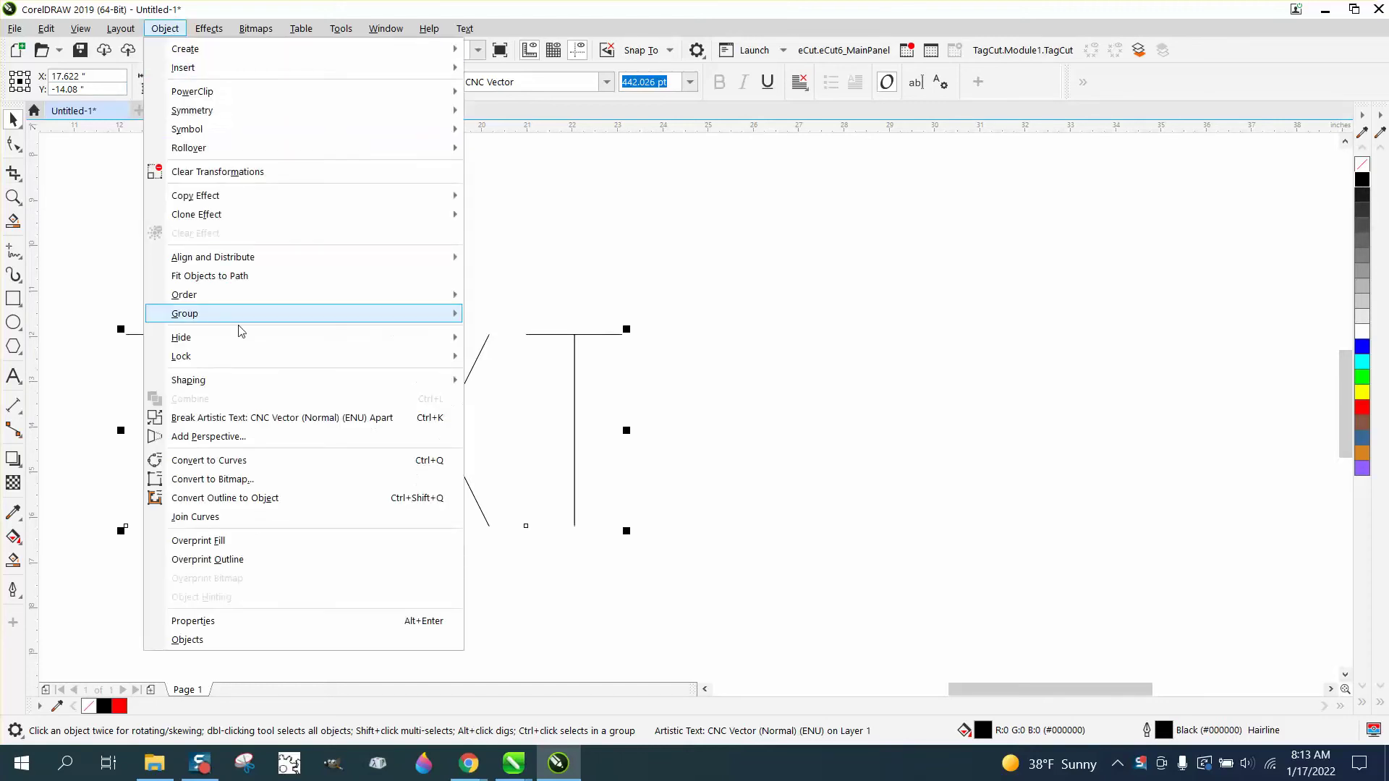
left_click(239, 417)
left_click(189, 334)
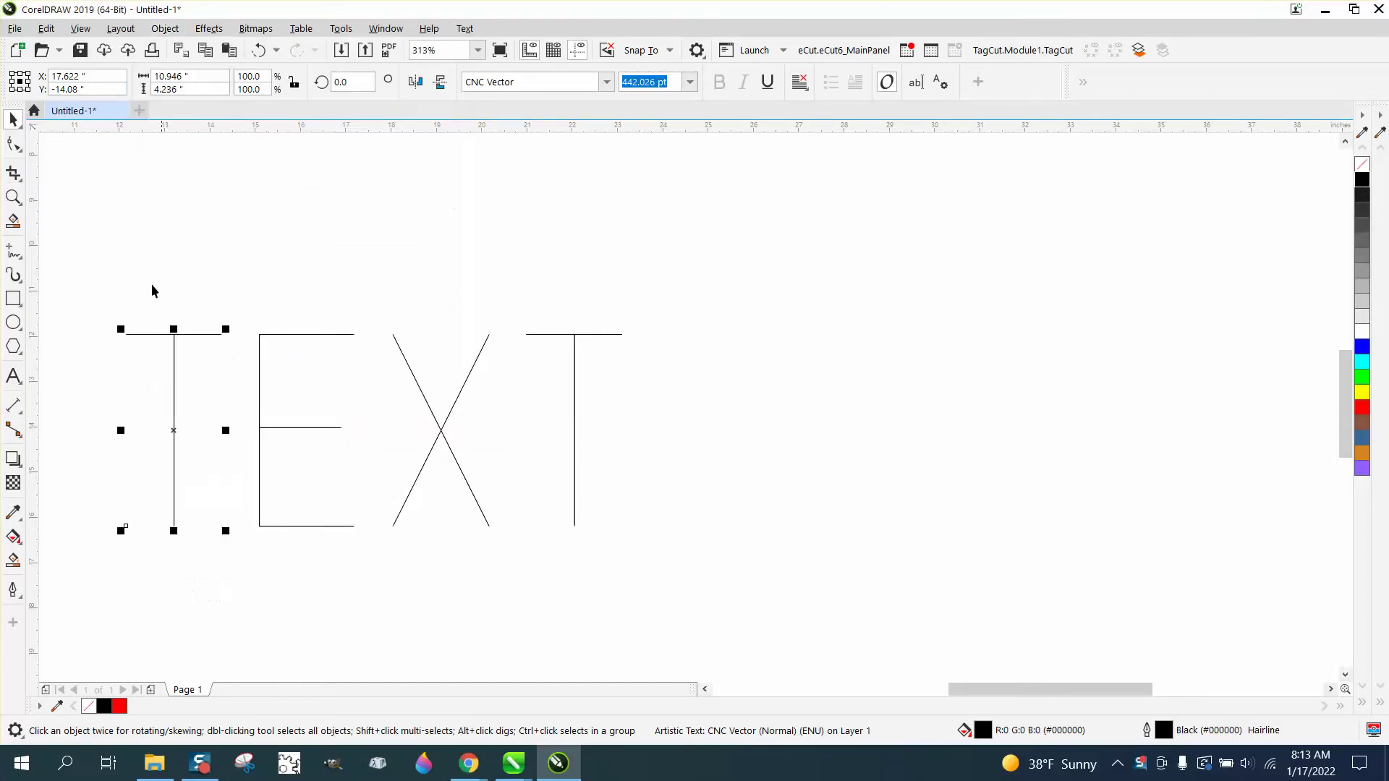
left_click(165, 29)
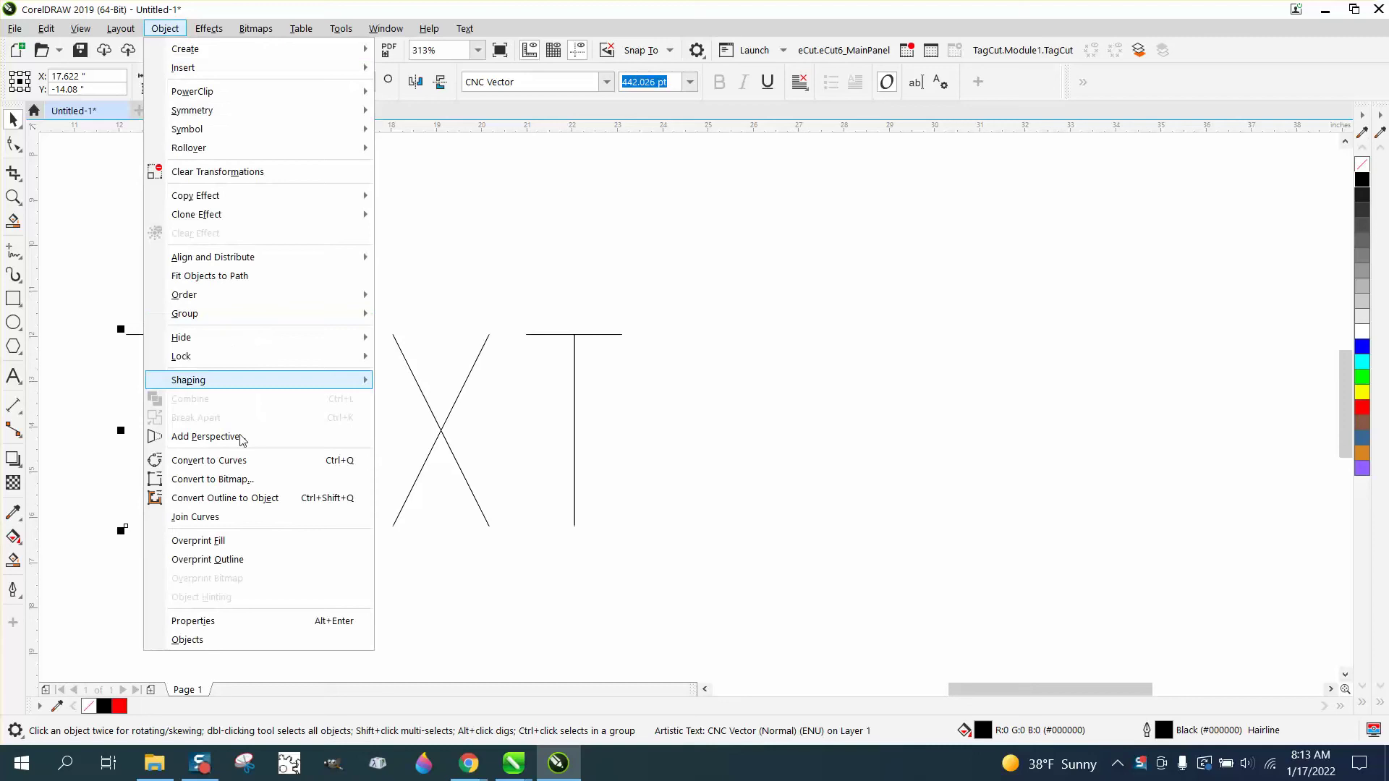
left_click(238, 458)
left_click_drag(100, 277, 261, 543)
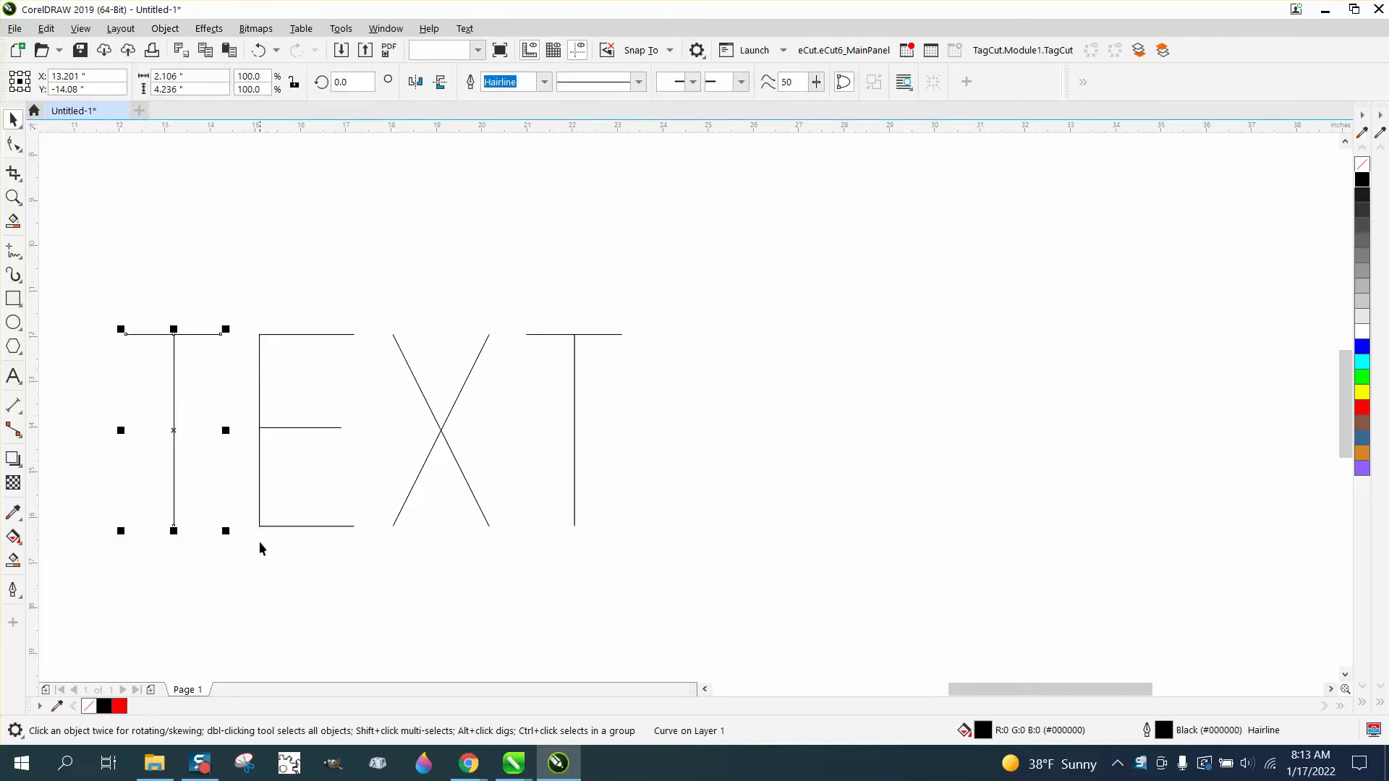
- Browse the Object > Shaping commands and close the menu without choosing
left_click(165, 29)
mouse_move(246, 380)
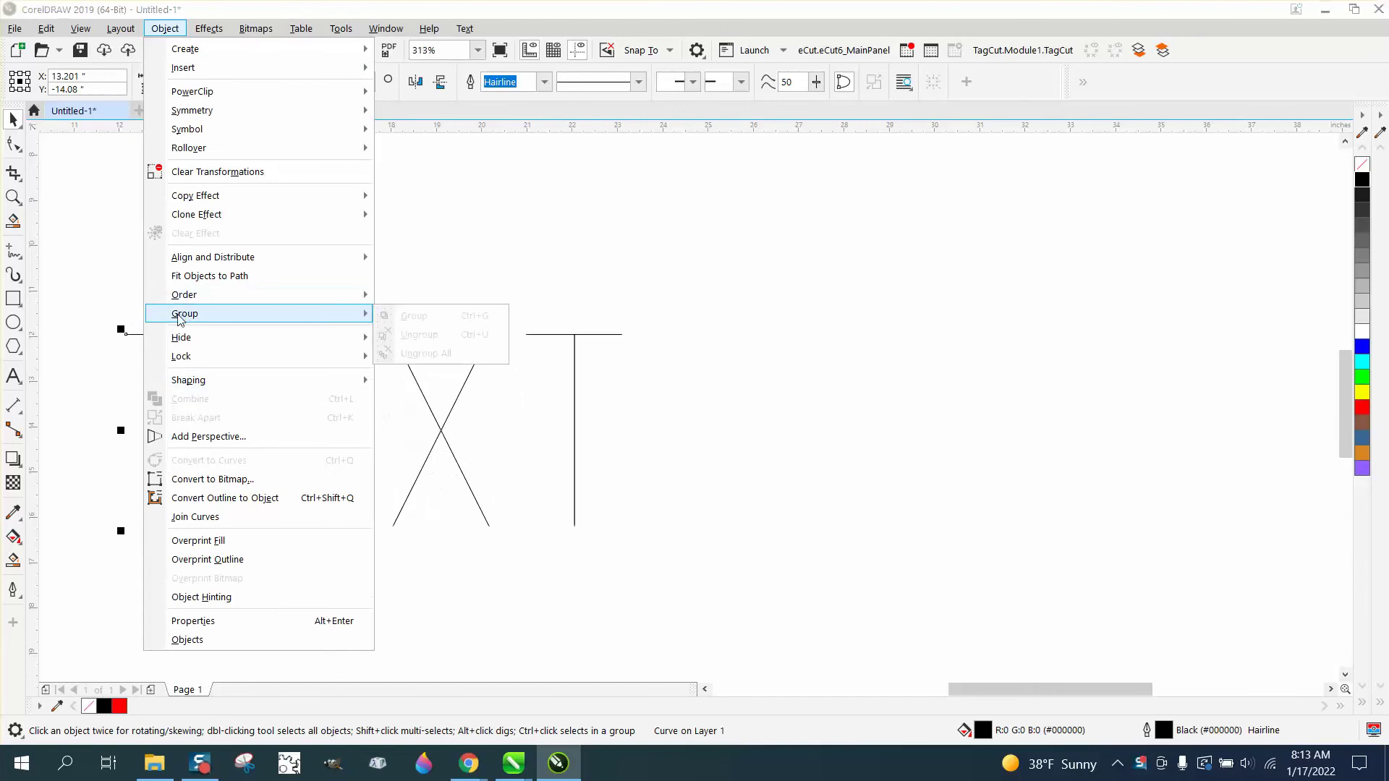
left_click(77, 444)
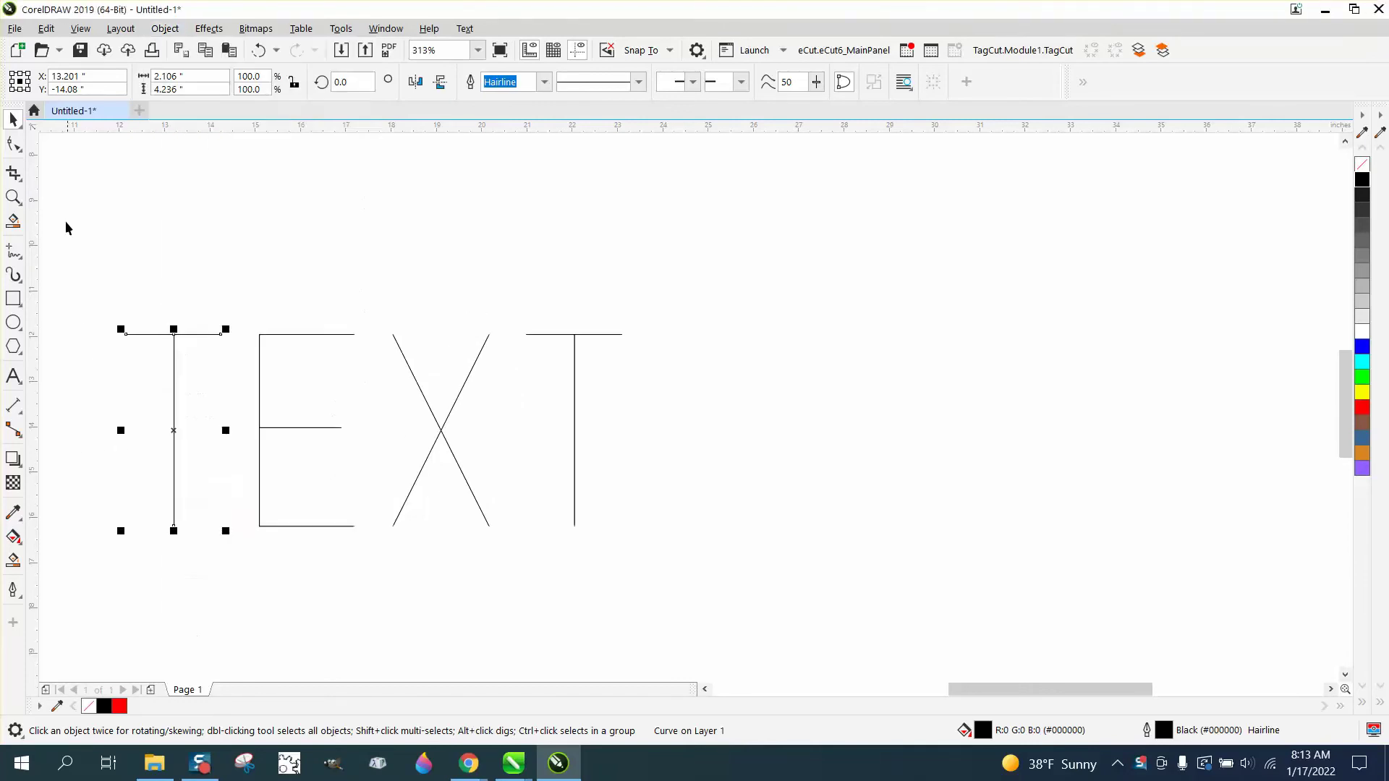
- Undo the T node drag and revert TEXT to one CNC Vector artistic text object
left_click(14, 144)
left_click_drag(126, 335, 134, 303)
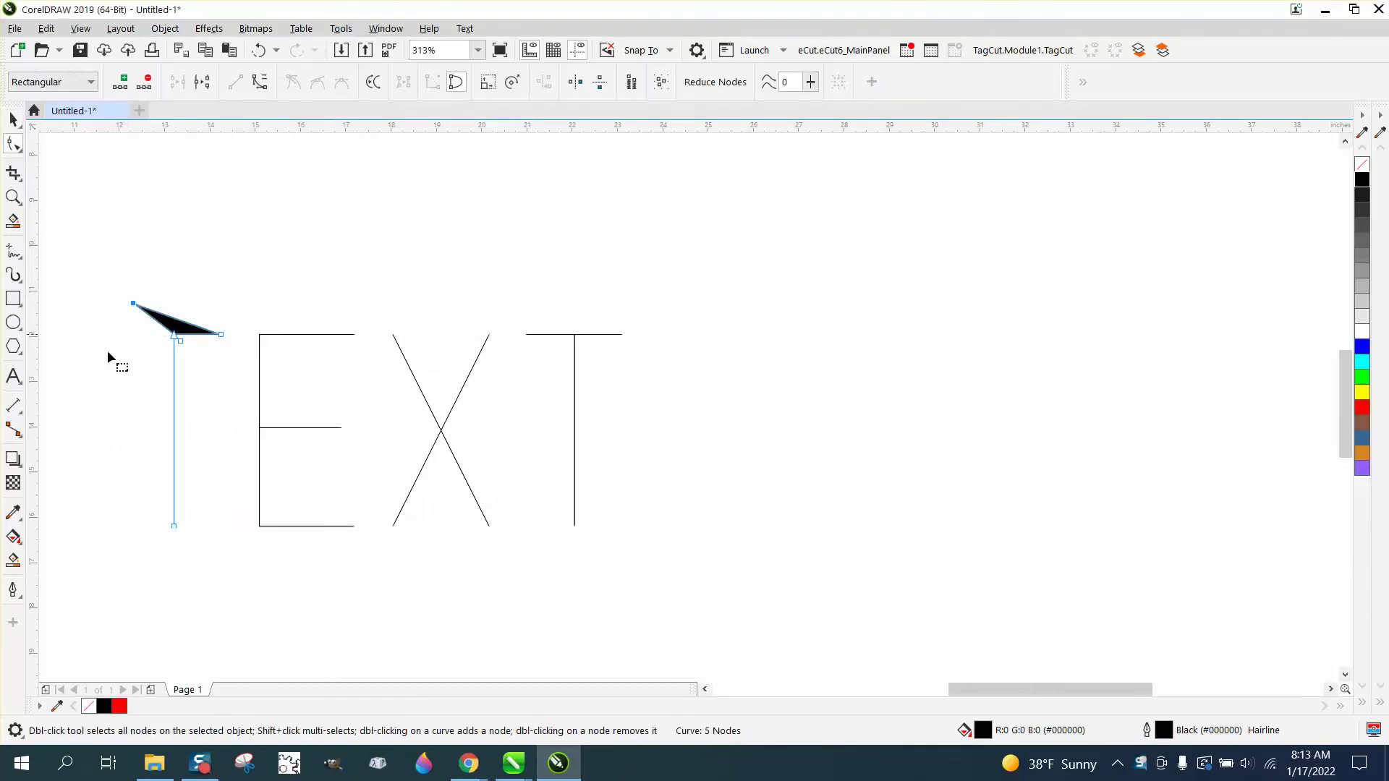
left_click(258, 50)
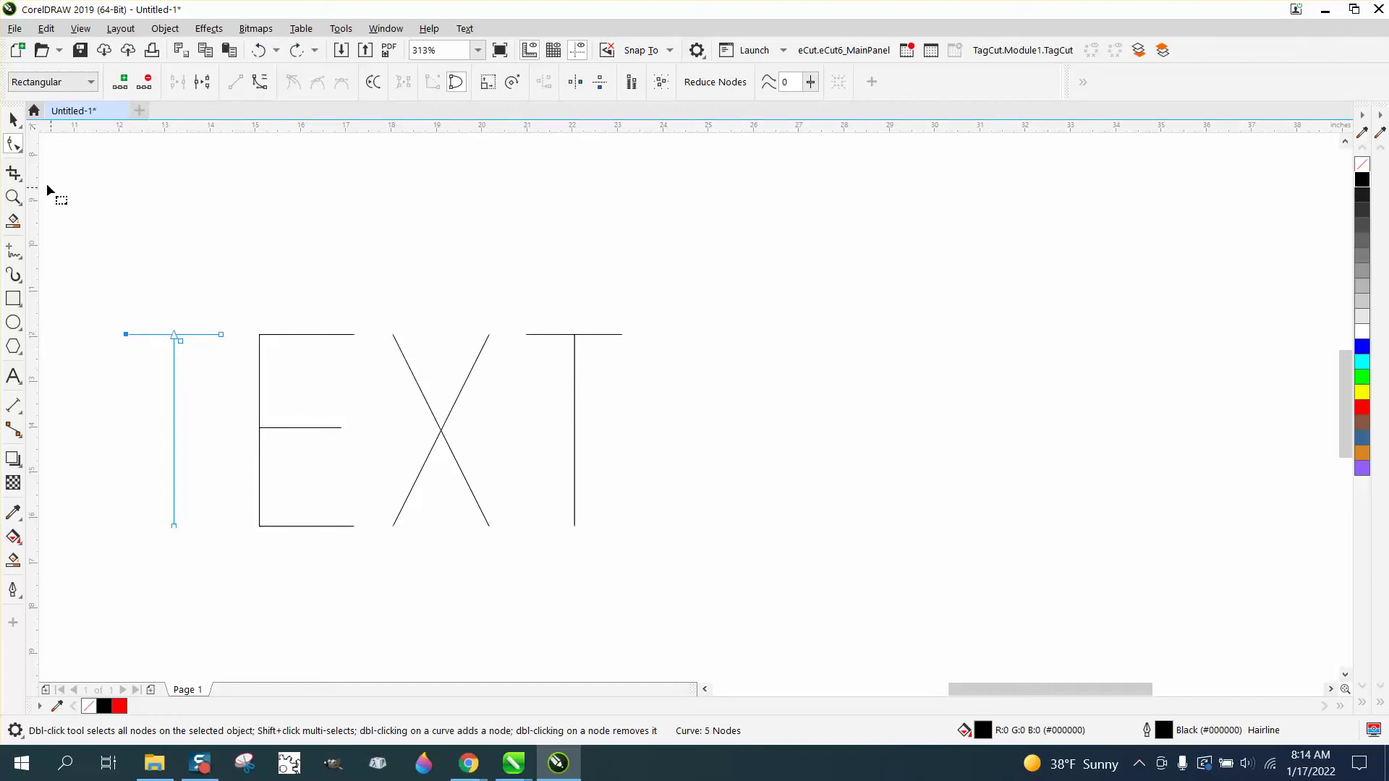
left_click(13, 119)
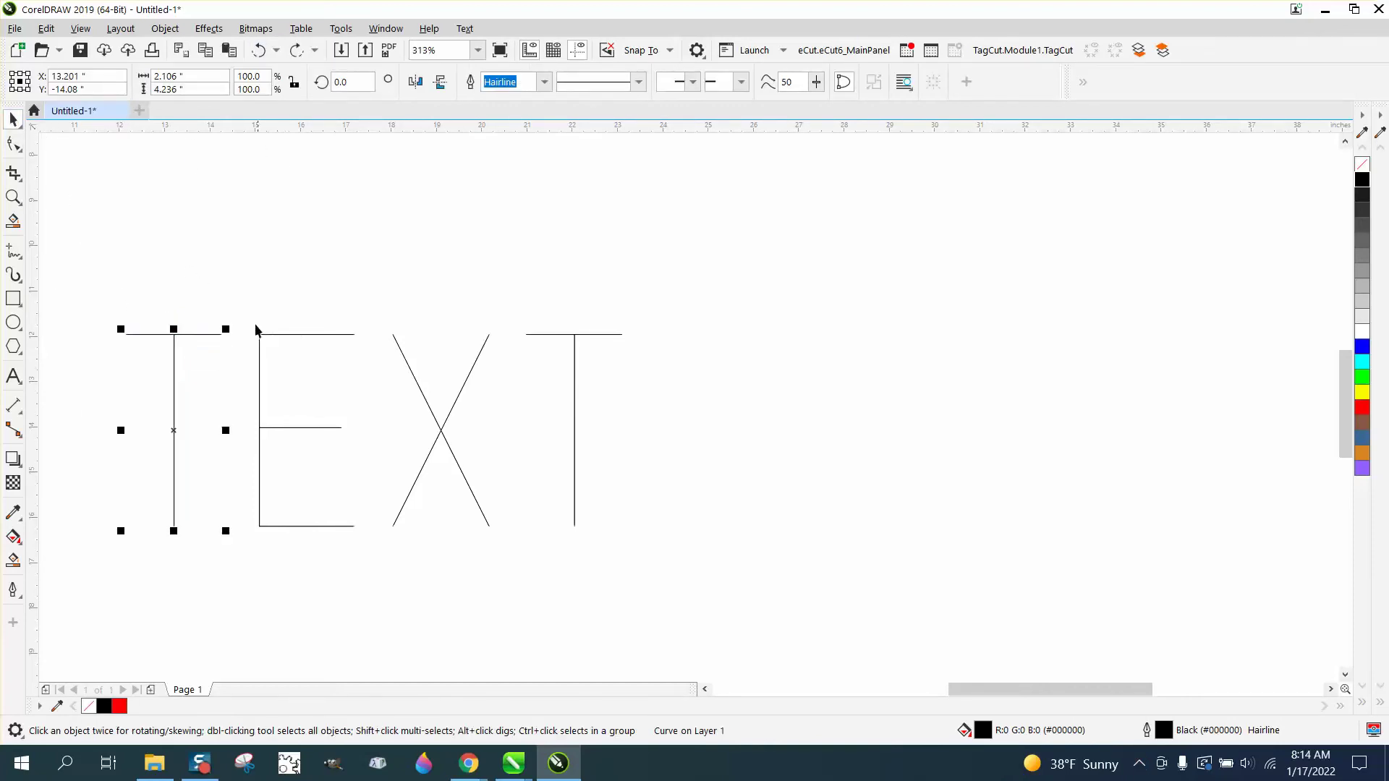
left_click(258, 50)
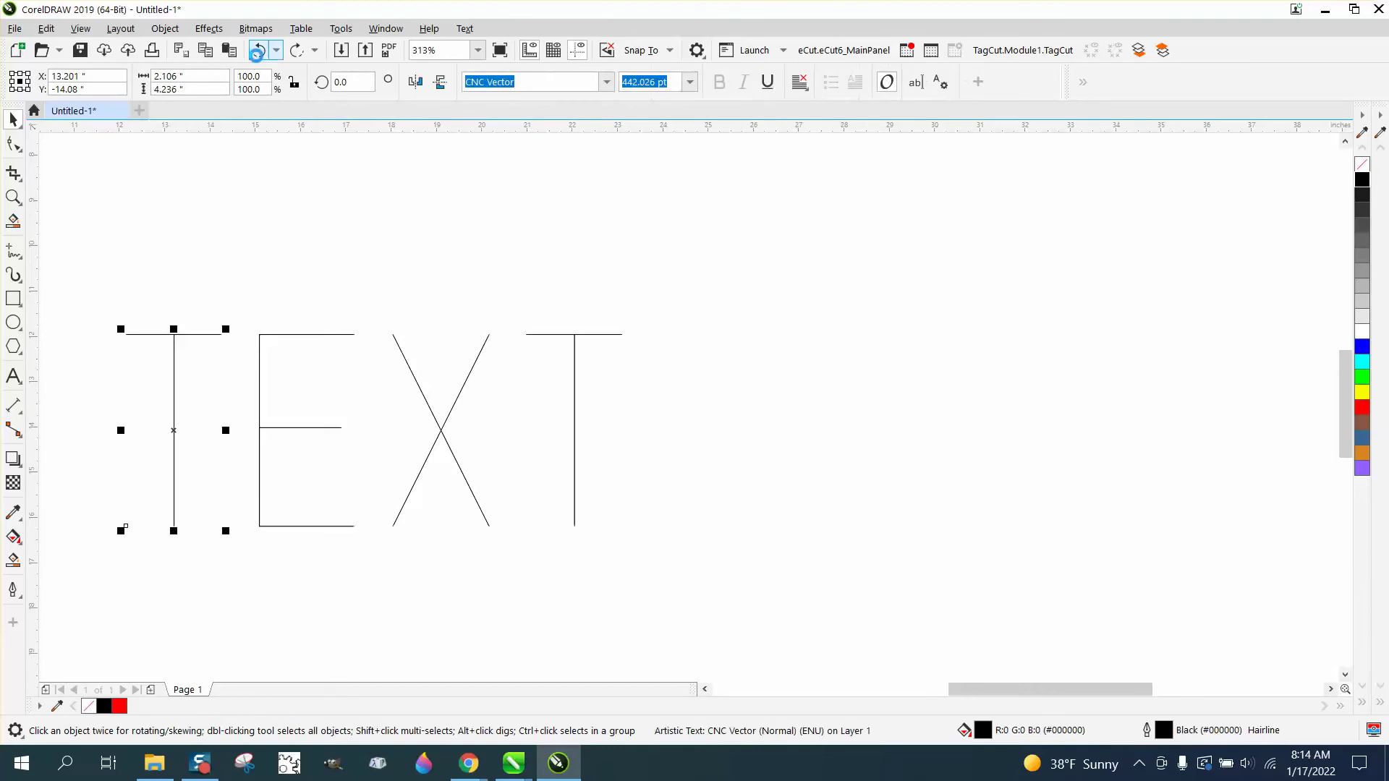
- Break TEXT into letters, select all four, and convert them to curves
left_click(165, 29)
left_click(274, 418)
left_click(173, 337)
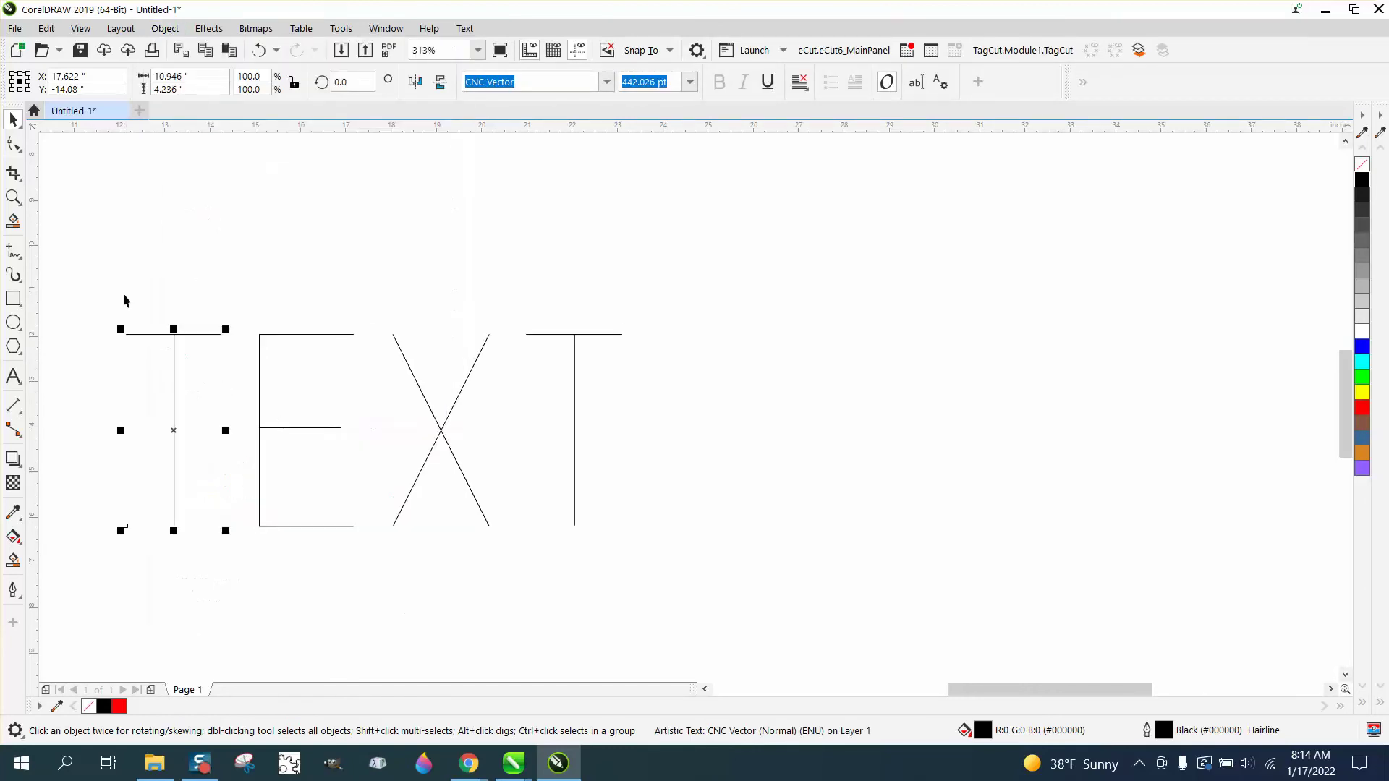
left_click_drag(101, 282, 137, 393)
left_click_drag(760, 593, 760, 594)
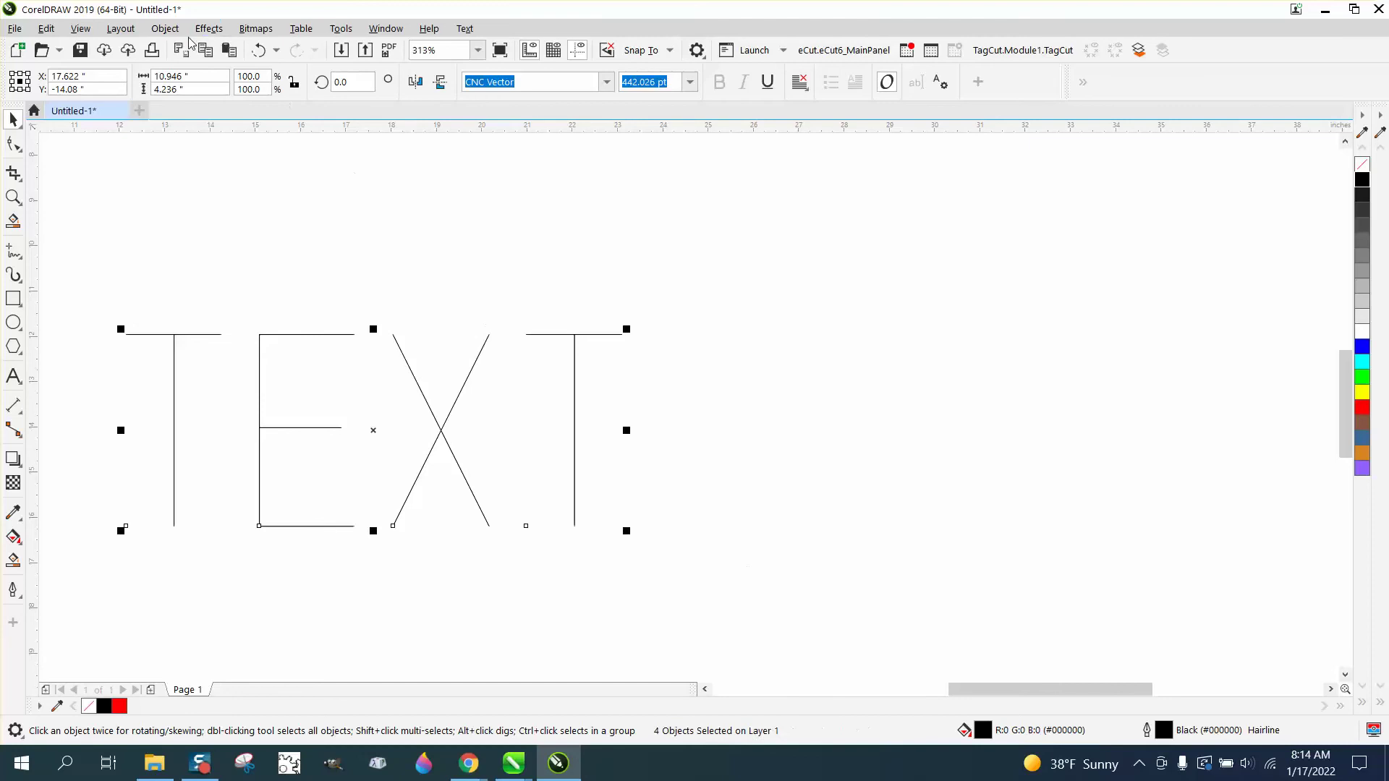
left_click(165, 28)
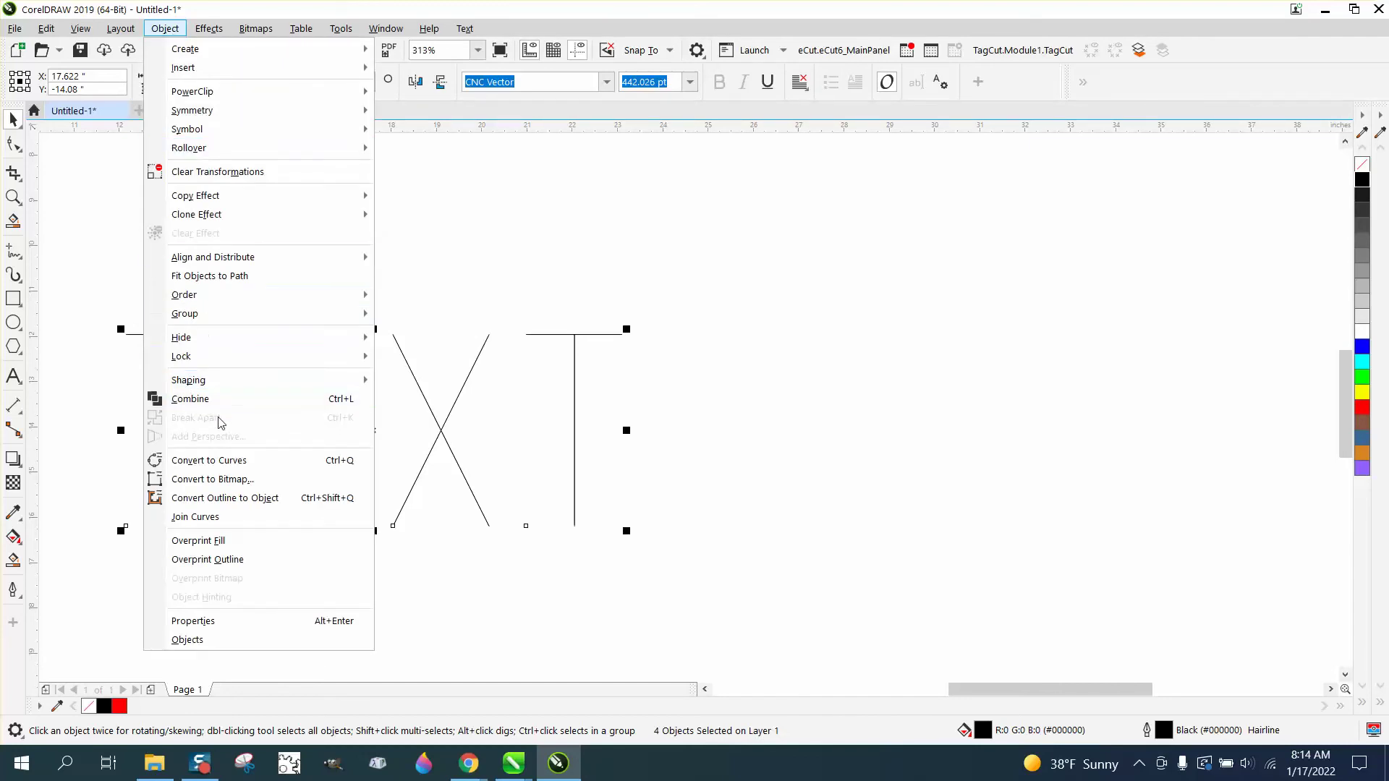
left_click(226, 460)
- Select every node of the four letters and break the curves apart at all nodes
key("F10")
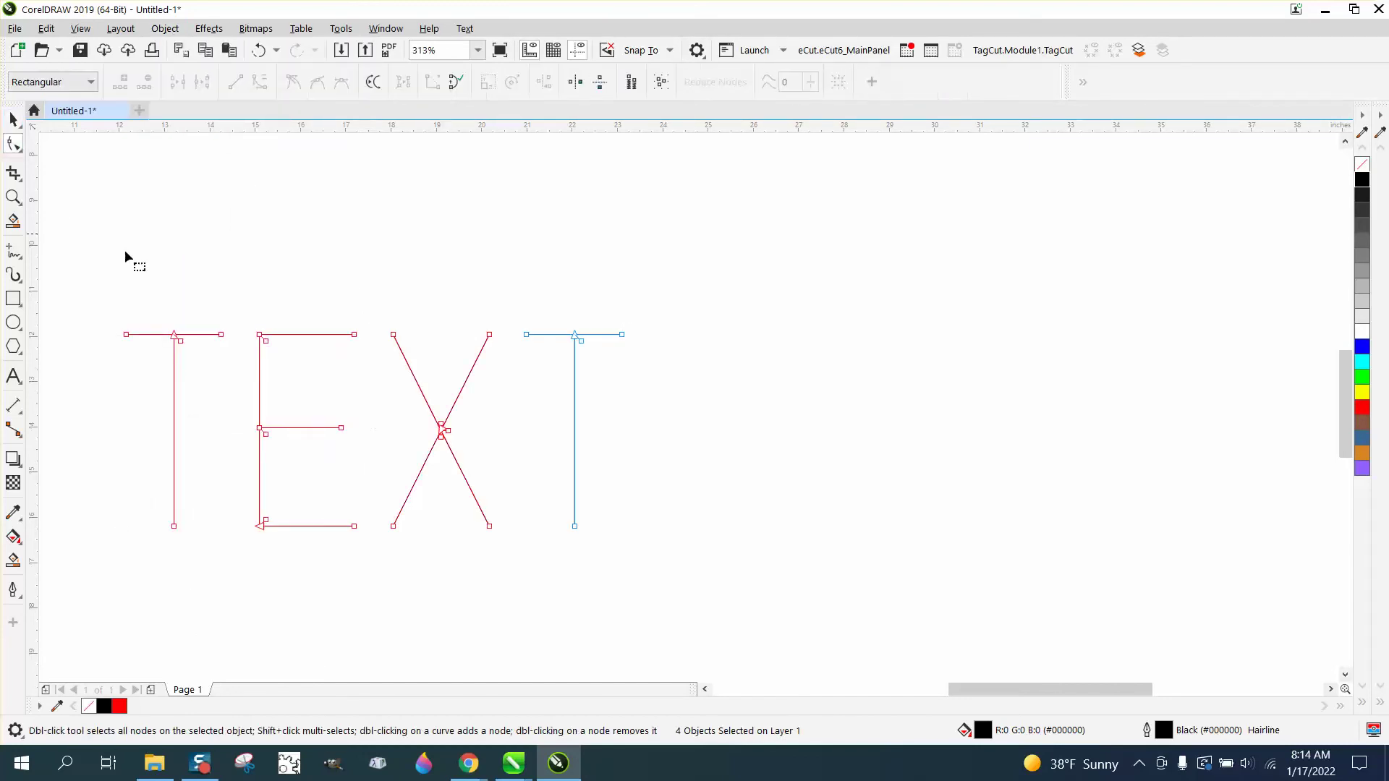
left_click_drag(731, 575, 730, 575)
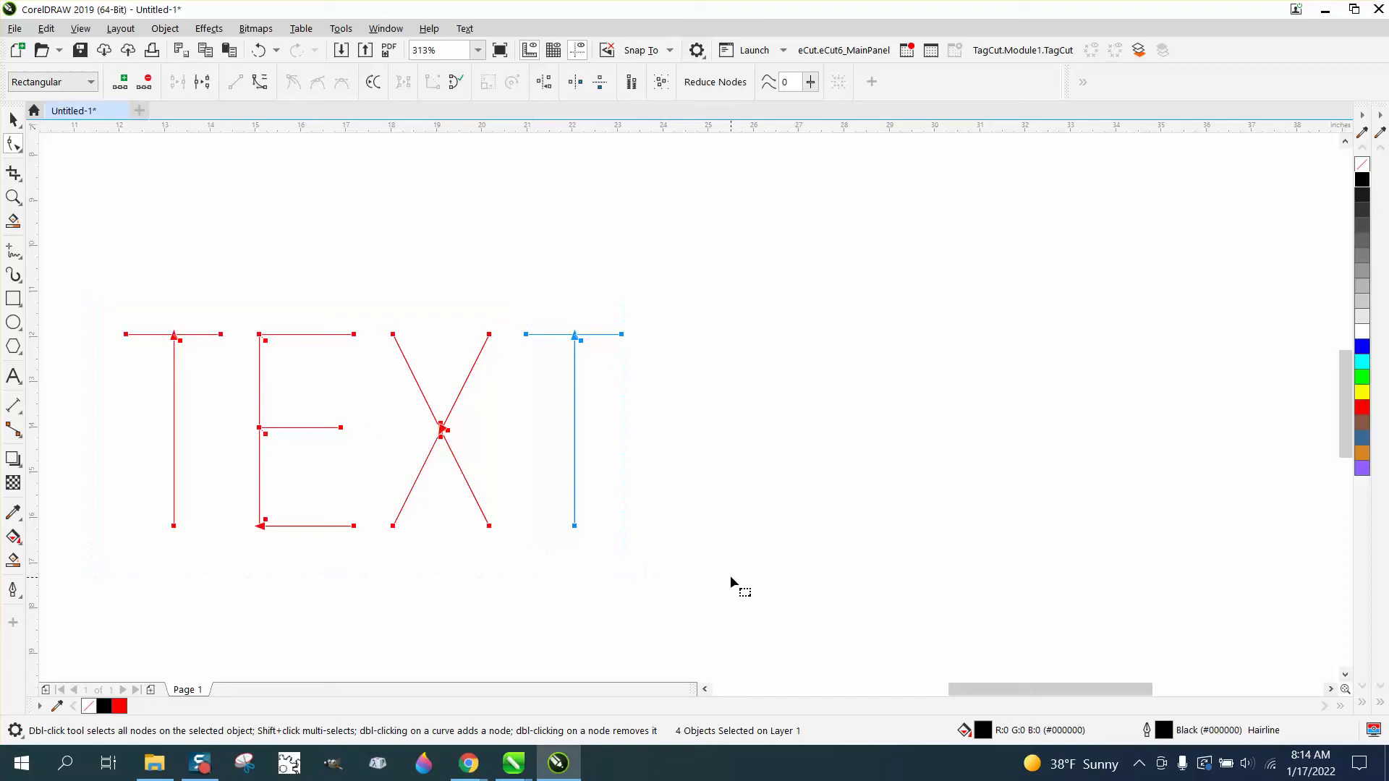
right_click(418, 309)
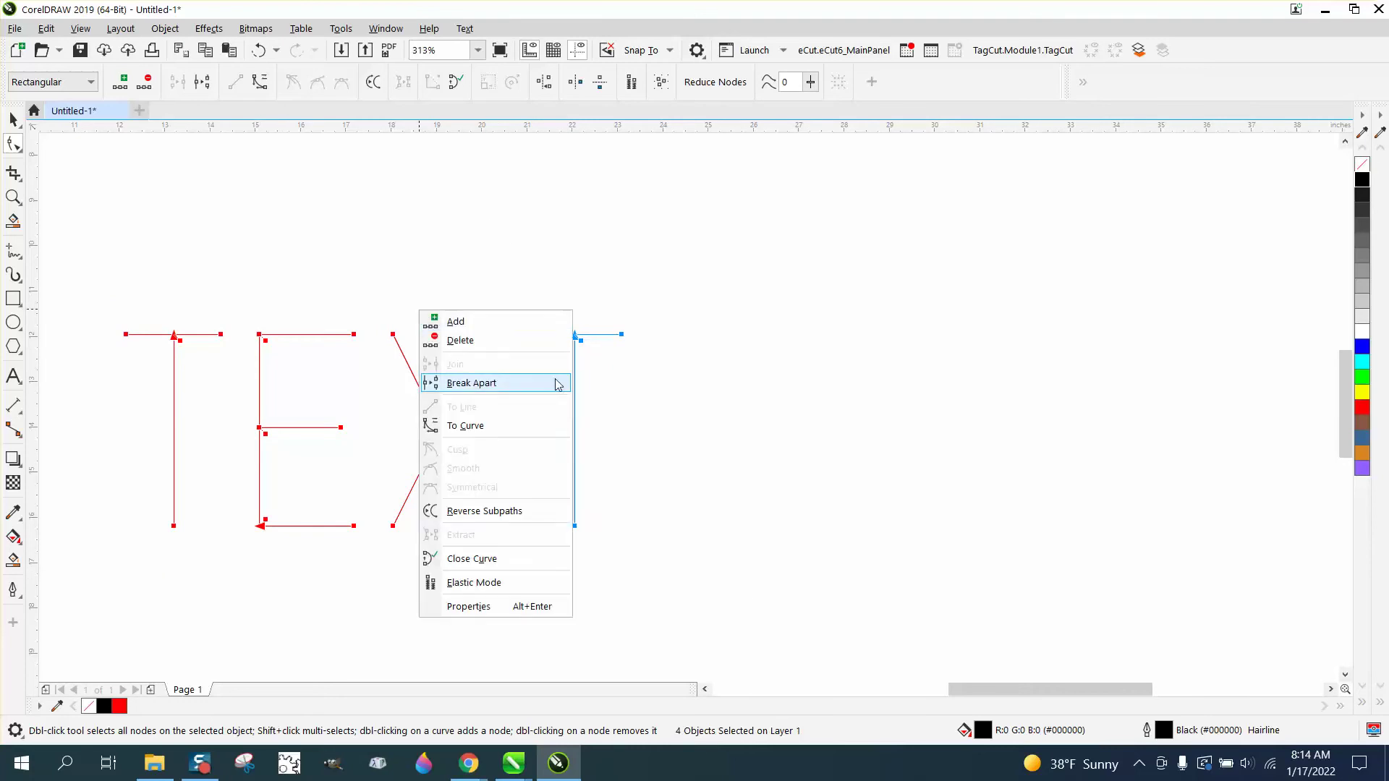
left_click(471, 383)
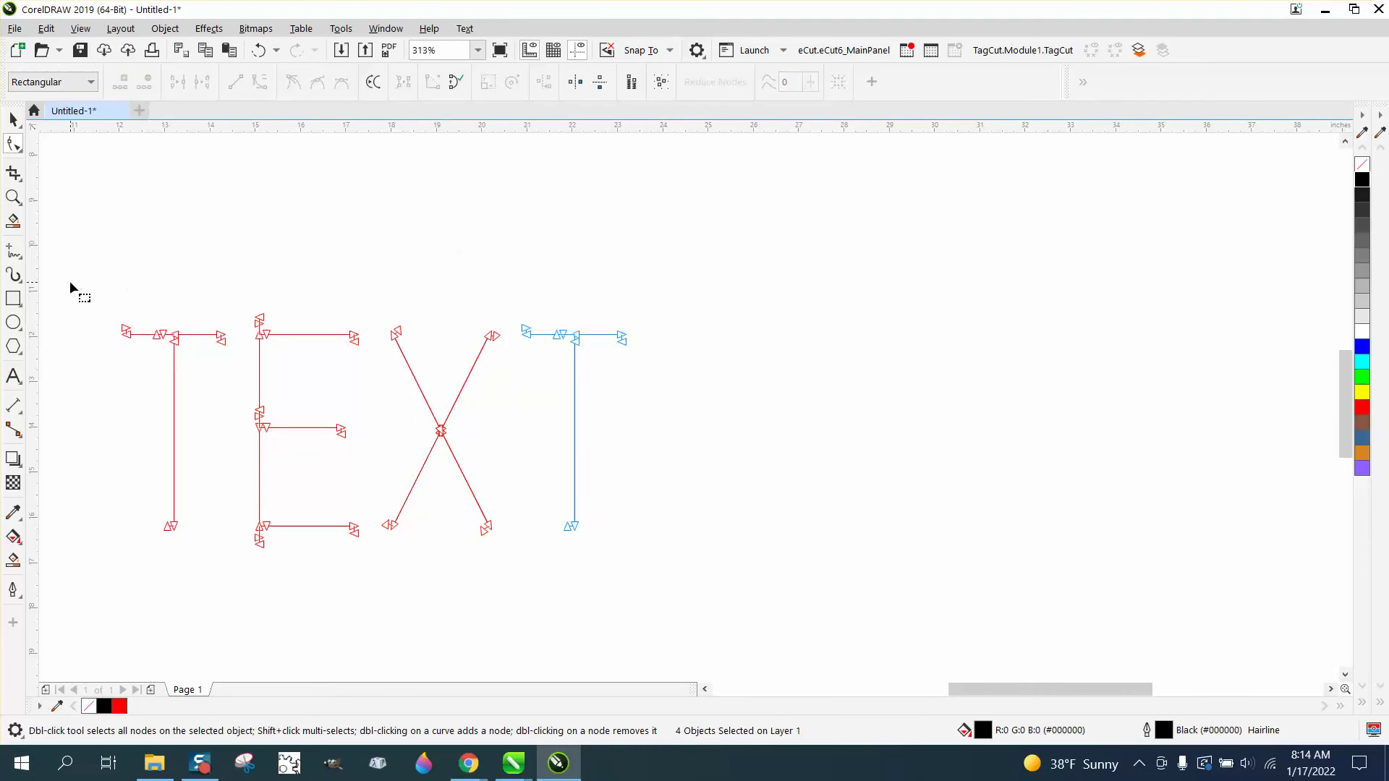
- Break the first T apart into separate line pieces
left_click(13, 120)
left_click_drag(90, 235, 651, 495)
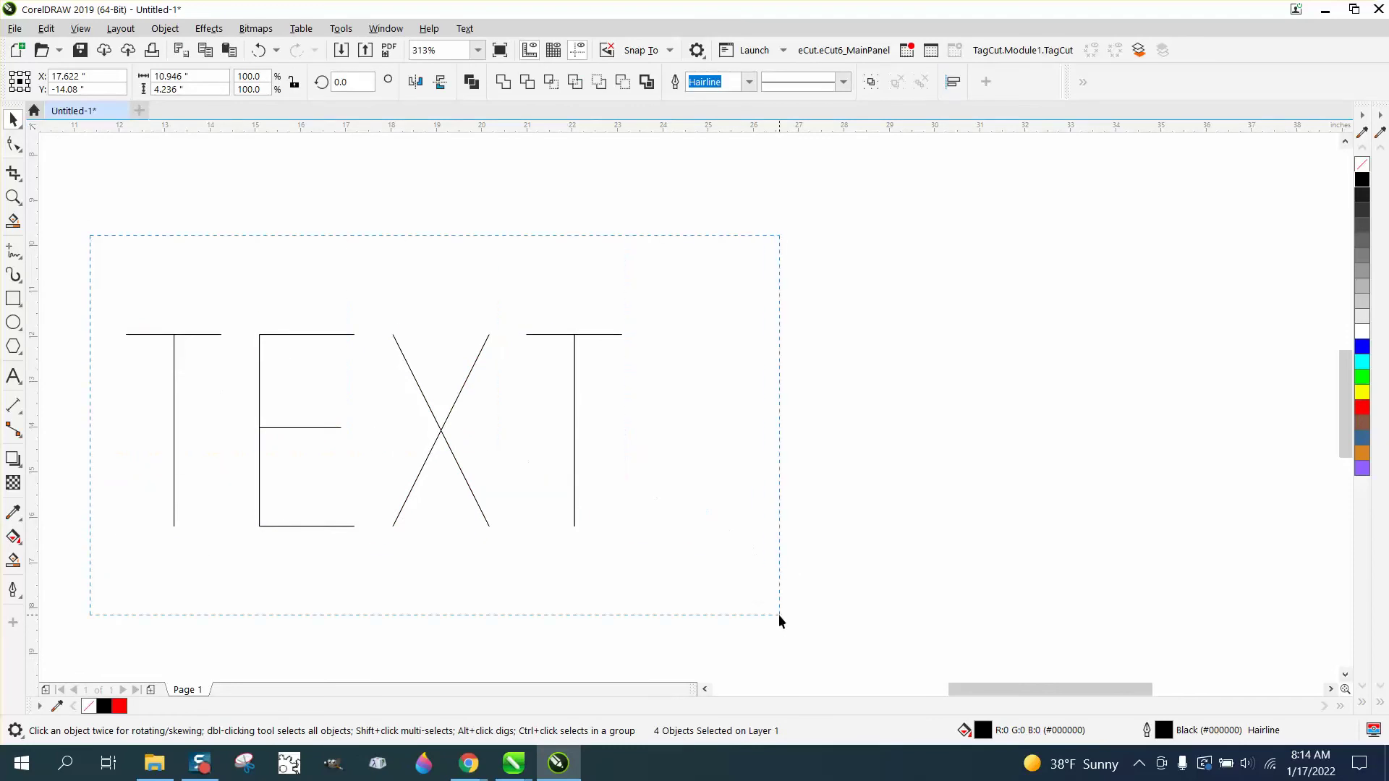
left_click_drag(778, 614, 778, 615)
left_click(165, 28)
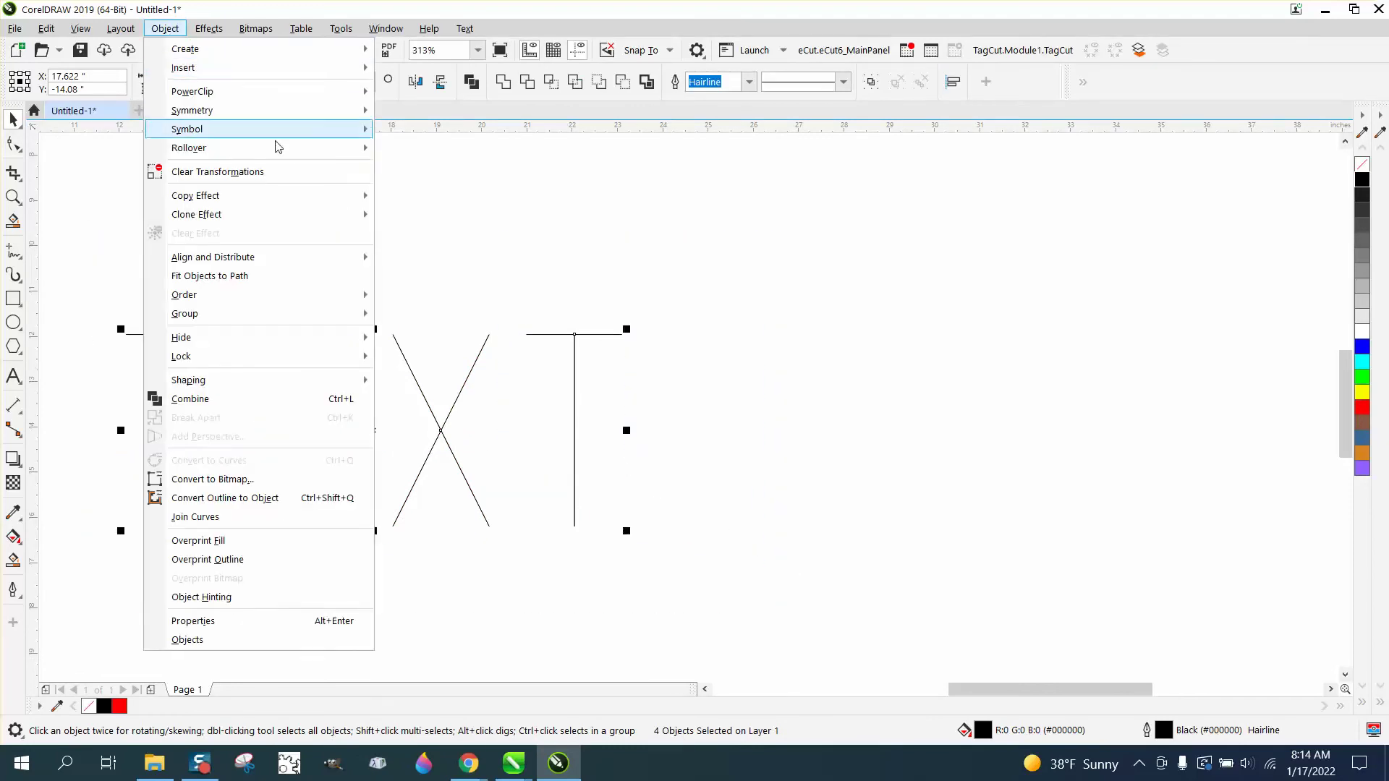
left_click(527, 252)
left_click(214, 332)
left_click(226, 319)
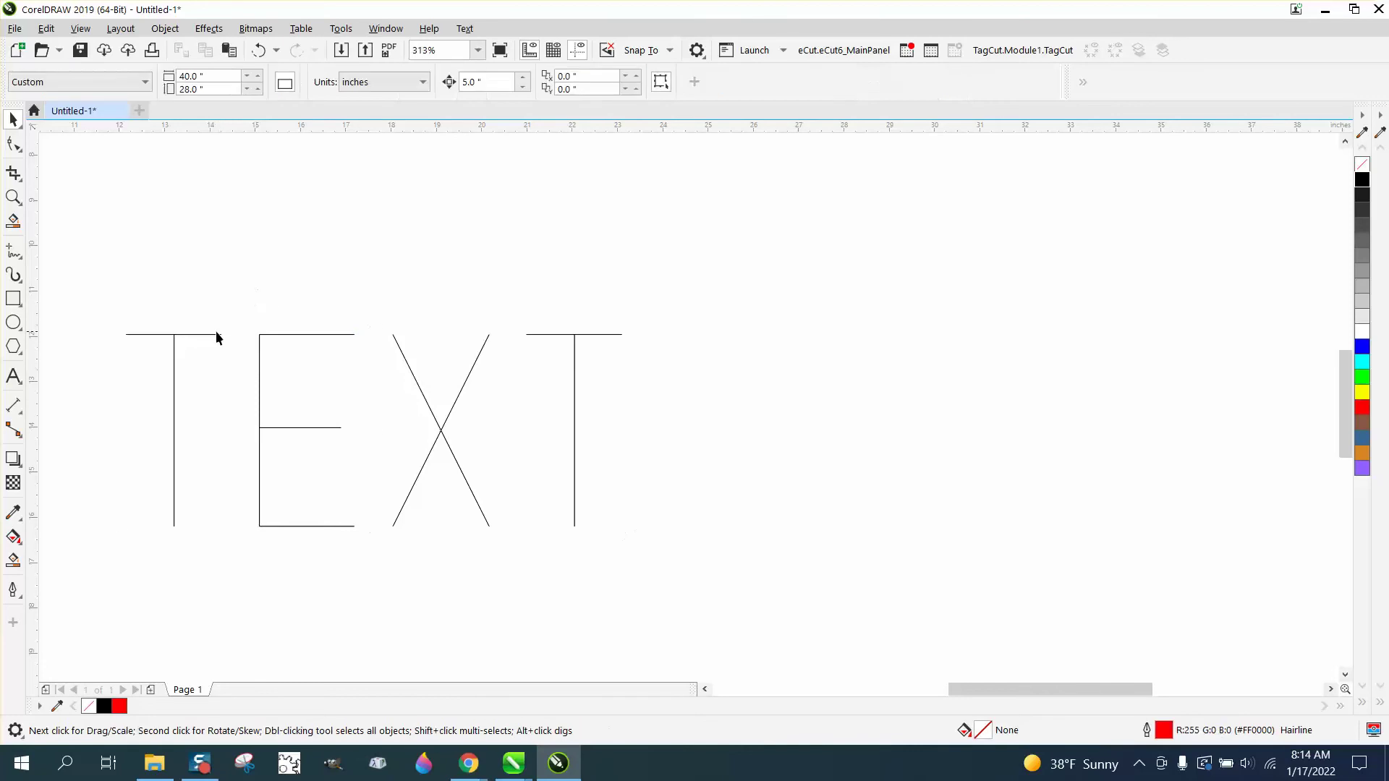
left_click(214, 335)
left_click(165, 28)
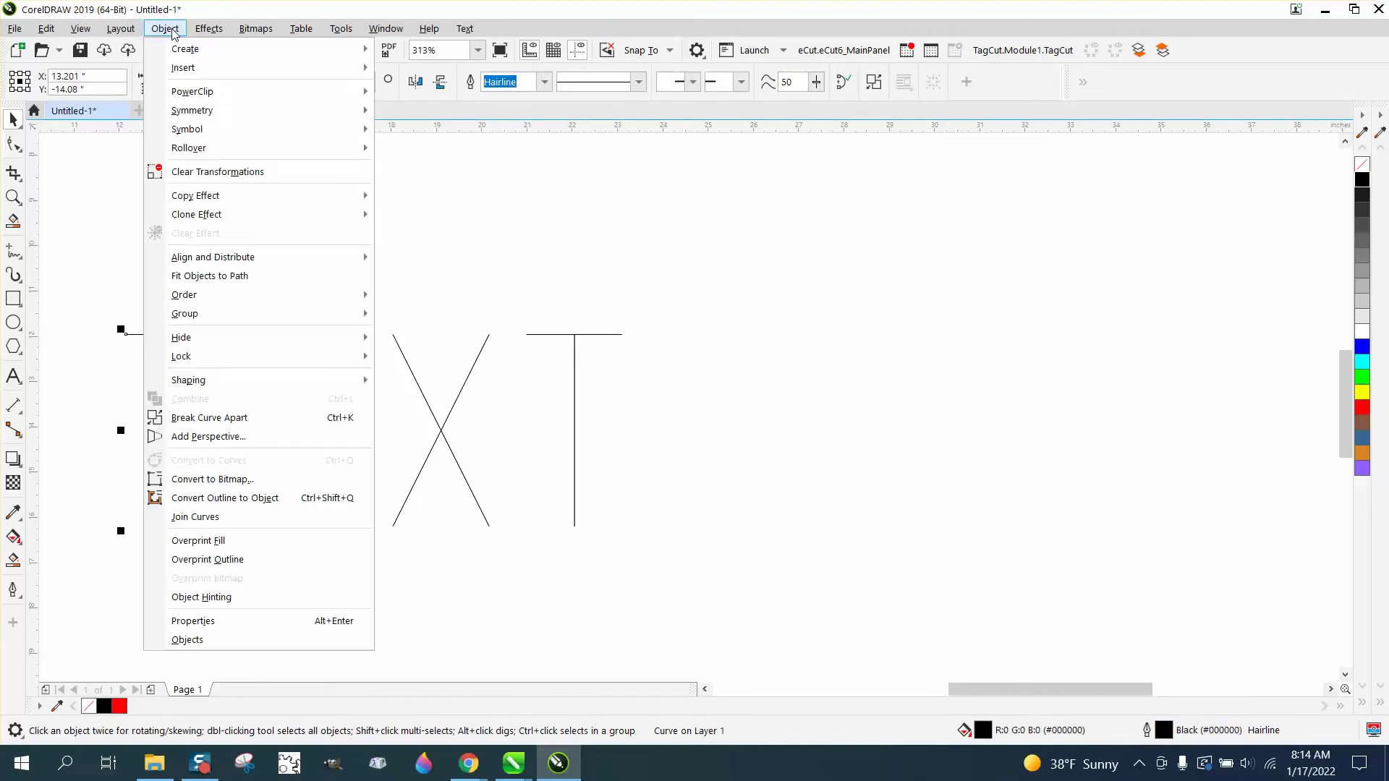
left_click(224, 418)
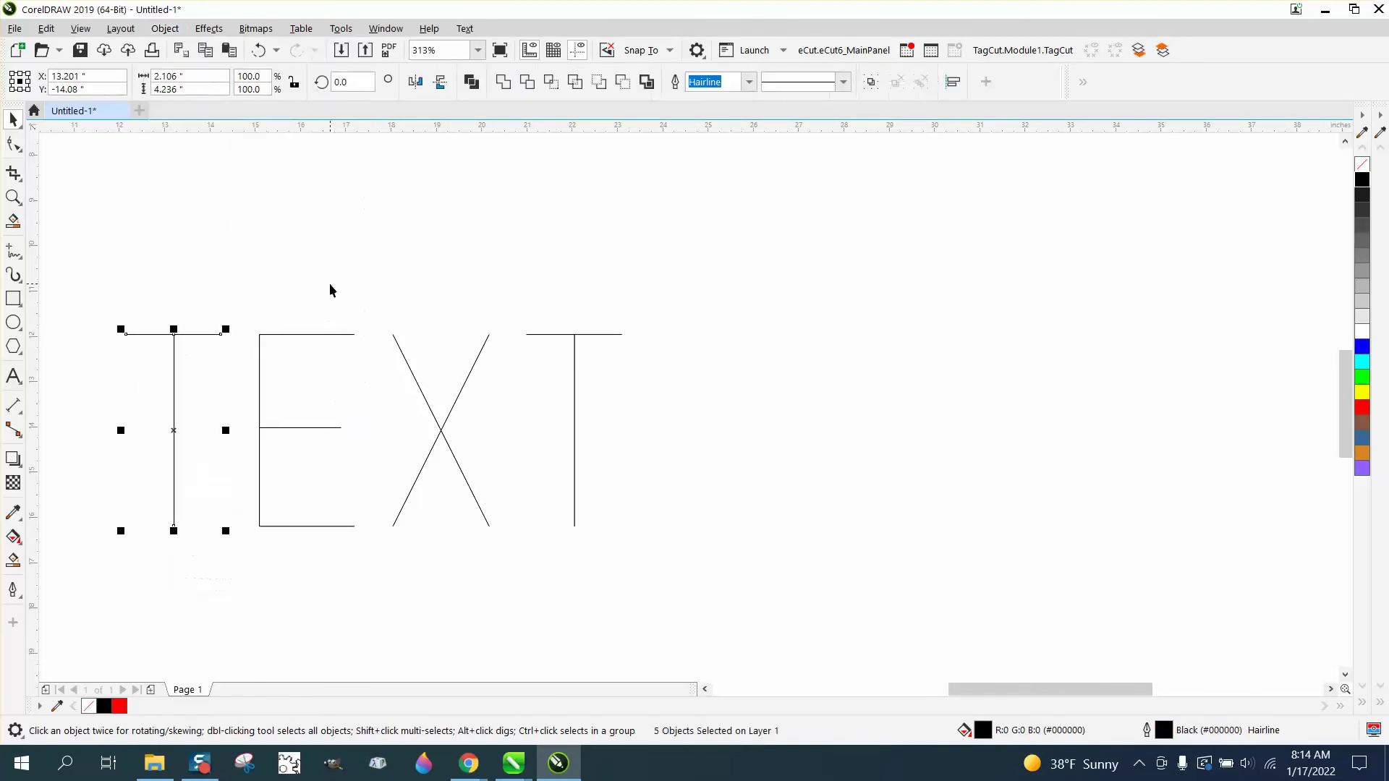
- Break the E, the X and the last T apart into separate line pieces
left_click(328, 285)
left_click(317, 334)
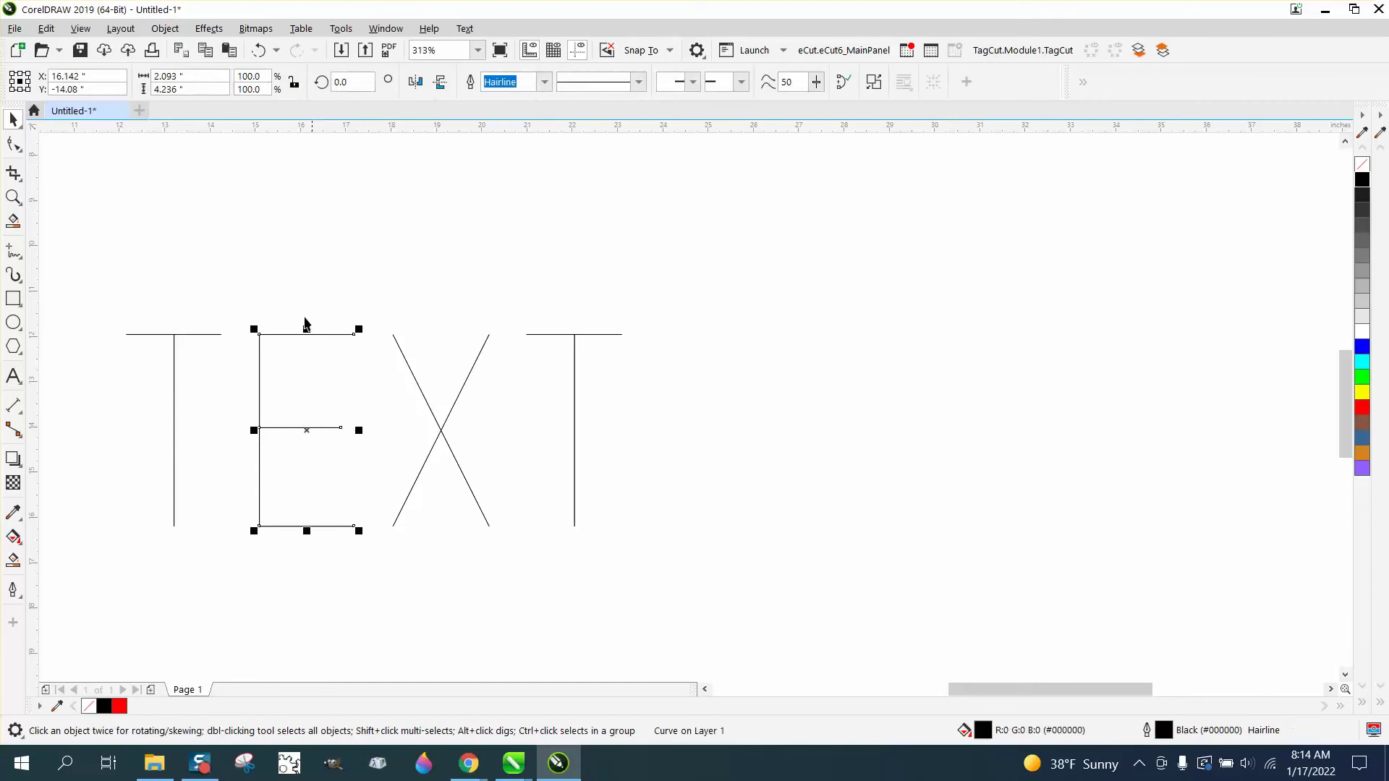
left_click(165, 28)
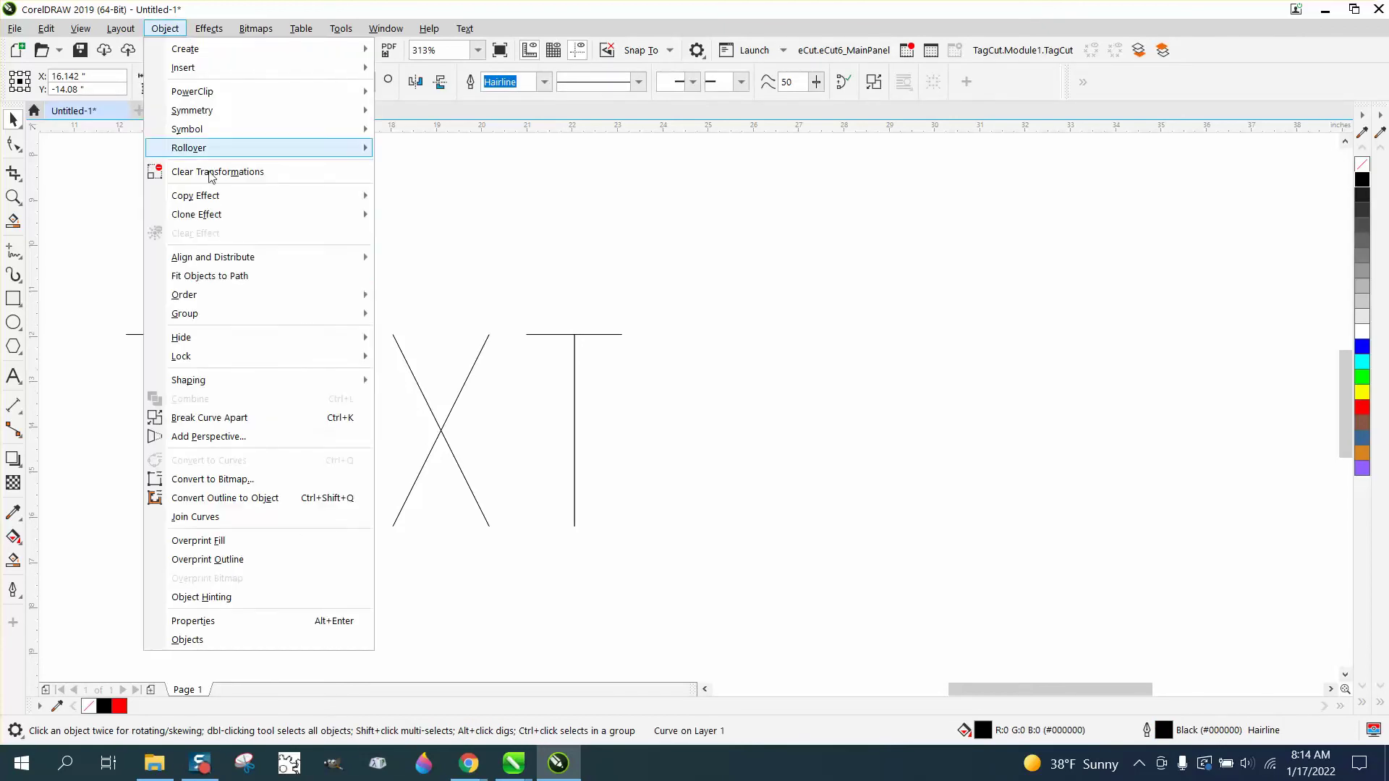
left_click(217, 417)
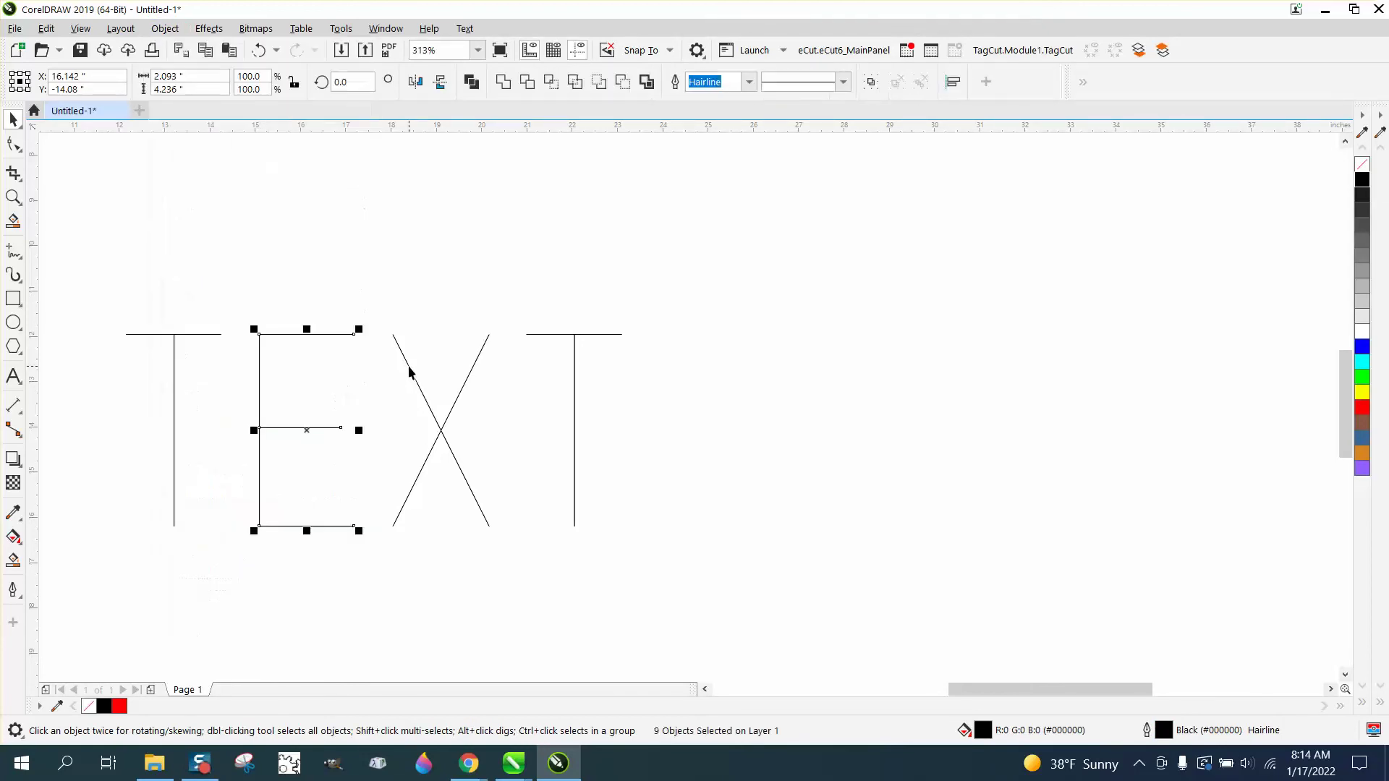
left_click(409, 372)
left_click(165, 29)
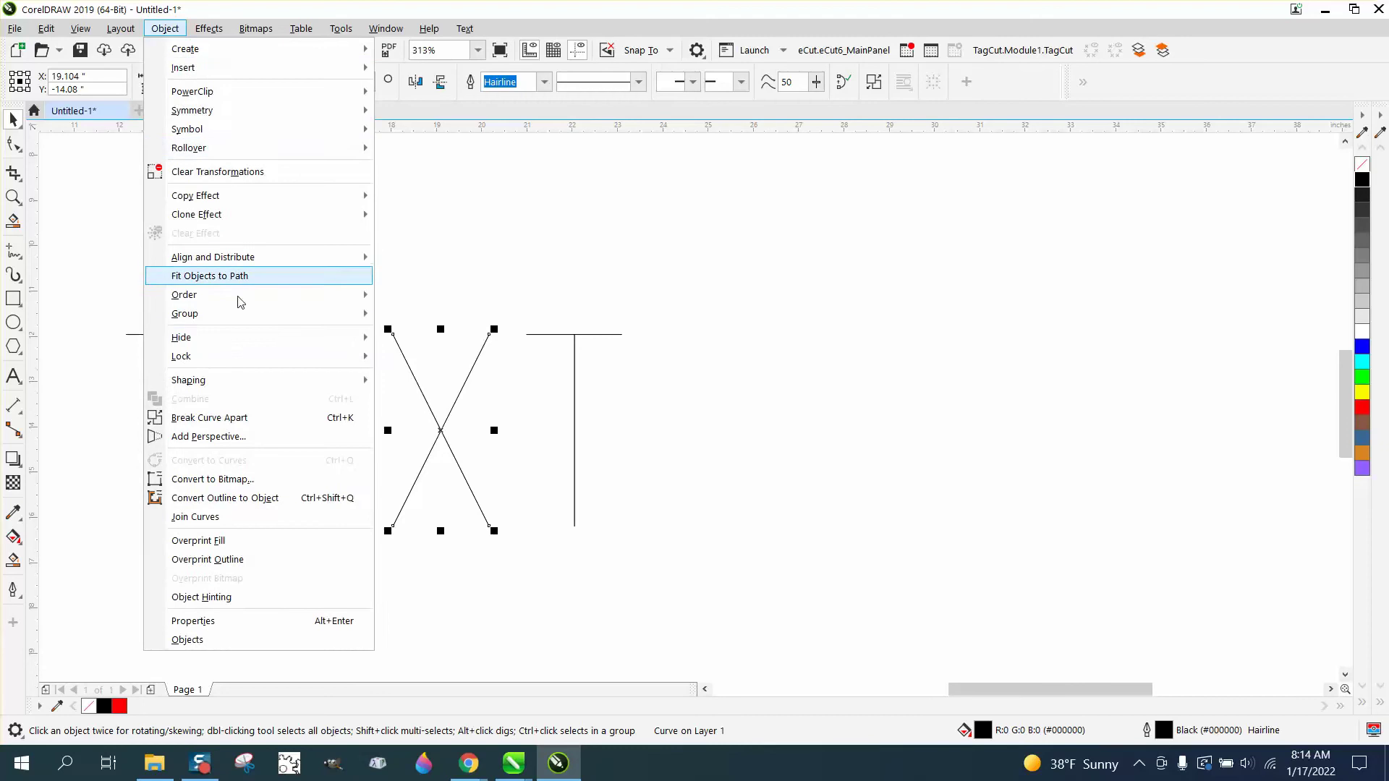
left_click(246, 417)
left_click(538, 323)
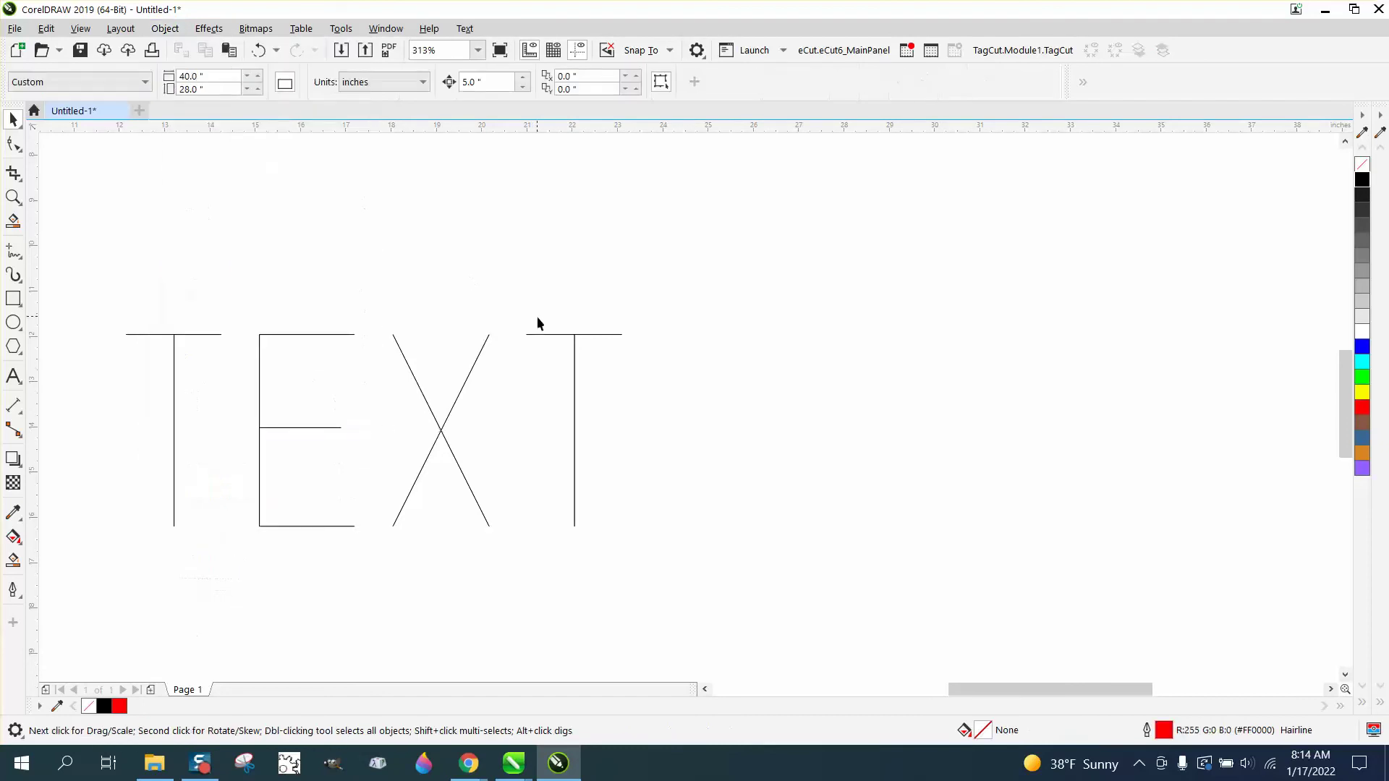
left_click(540, 333)
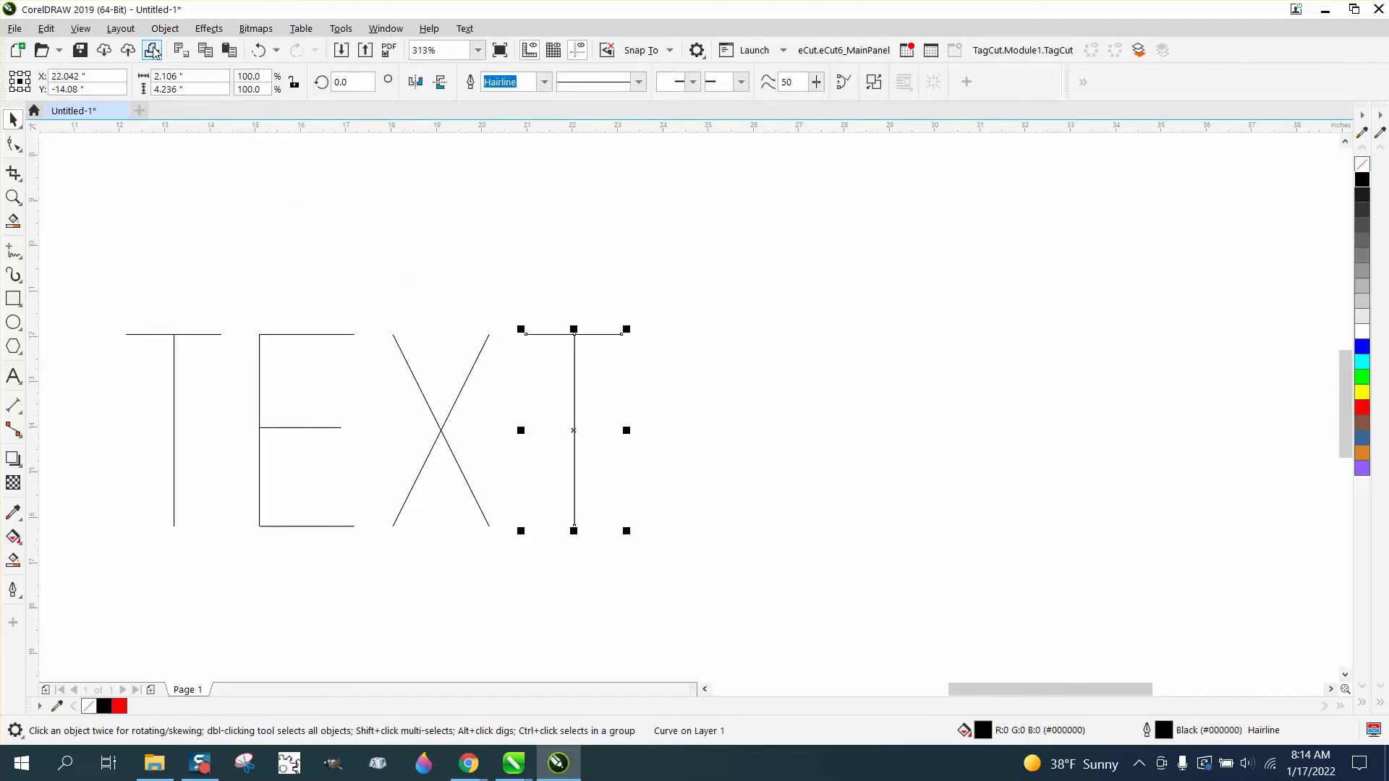
left_click(165, 28)
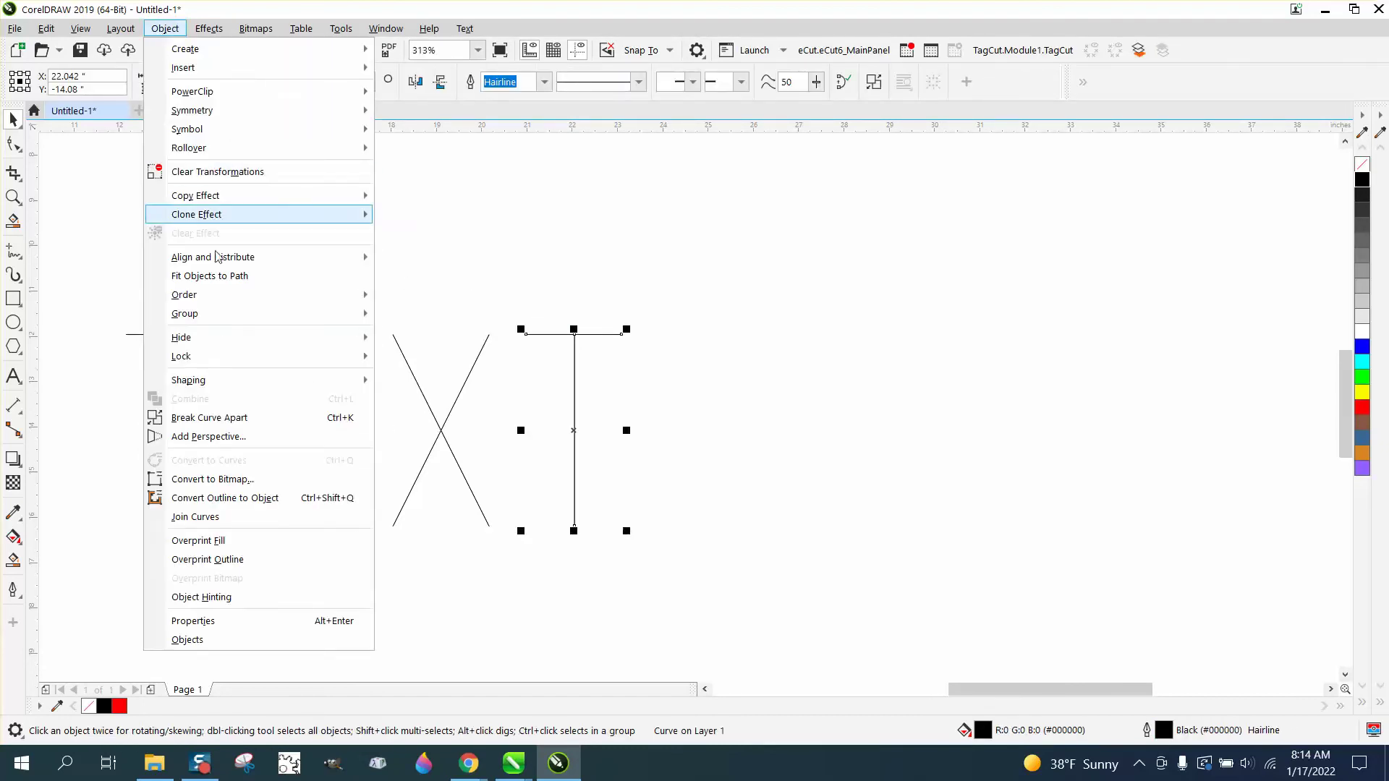
left_click(246, 418)
- Marquee-select TEXT to confirm 27 pieces, then zoom in close on the word
scroll(383, 210, "down", 2)
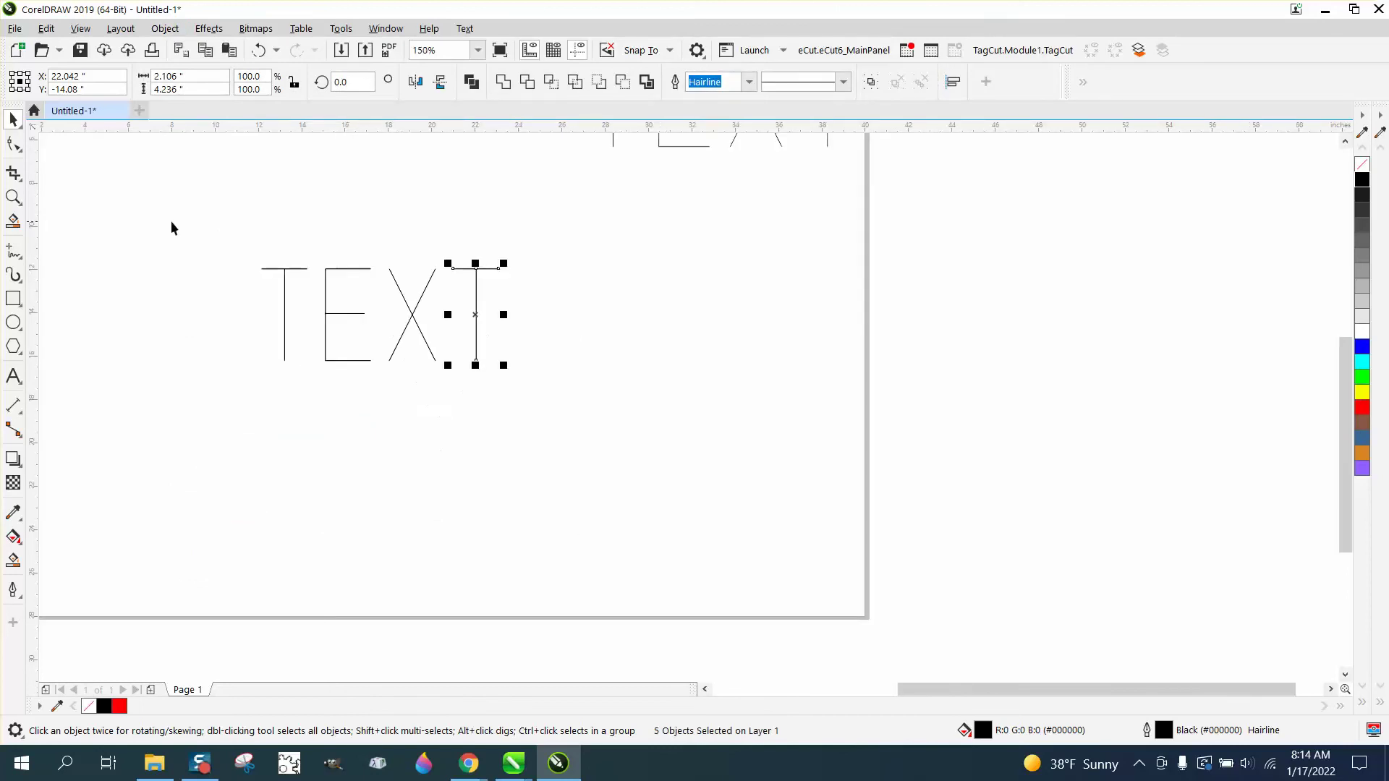
left_click_drag(198, 236, 506, 384)
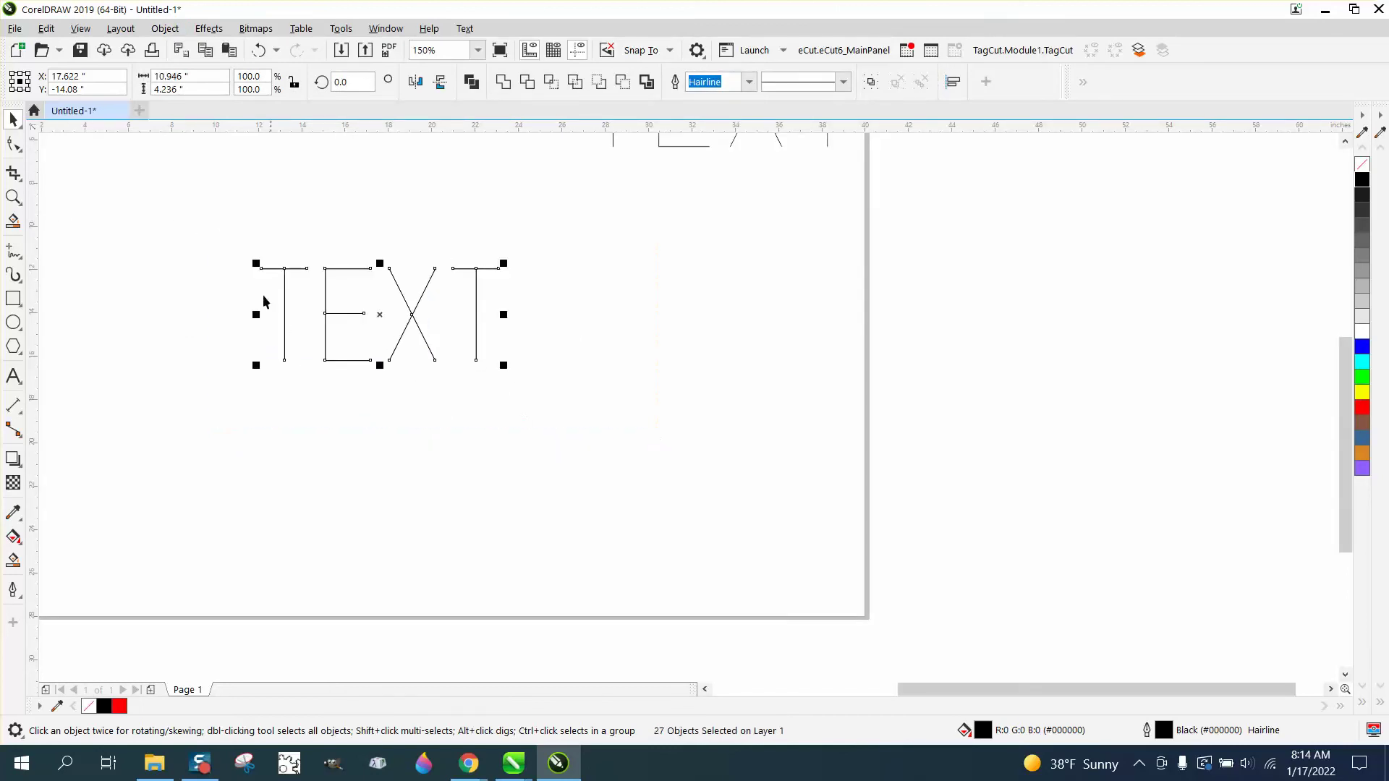
left_click(192, 207)
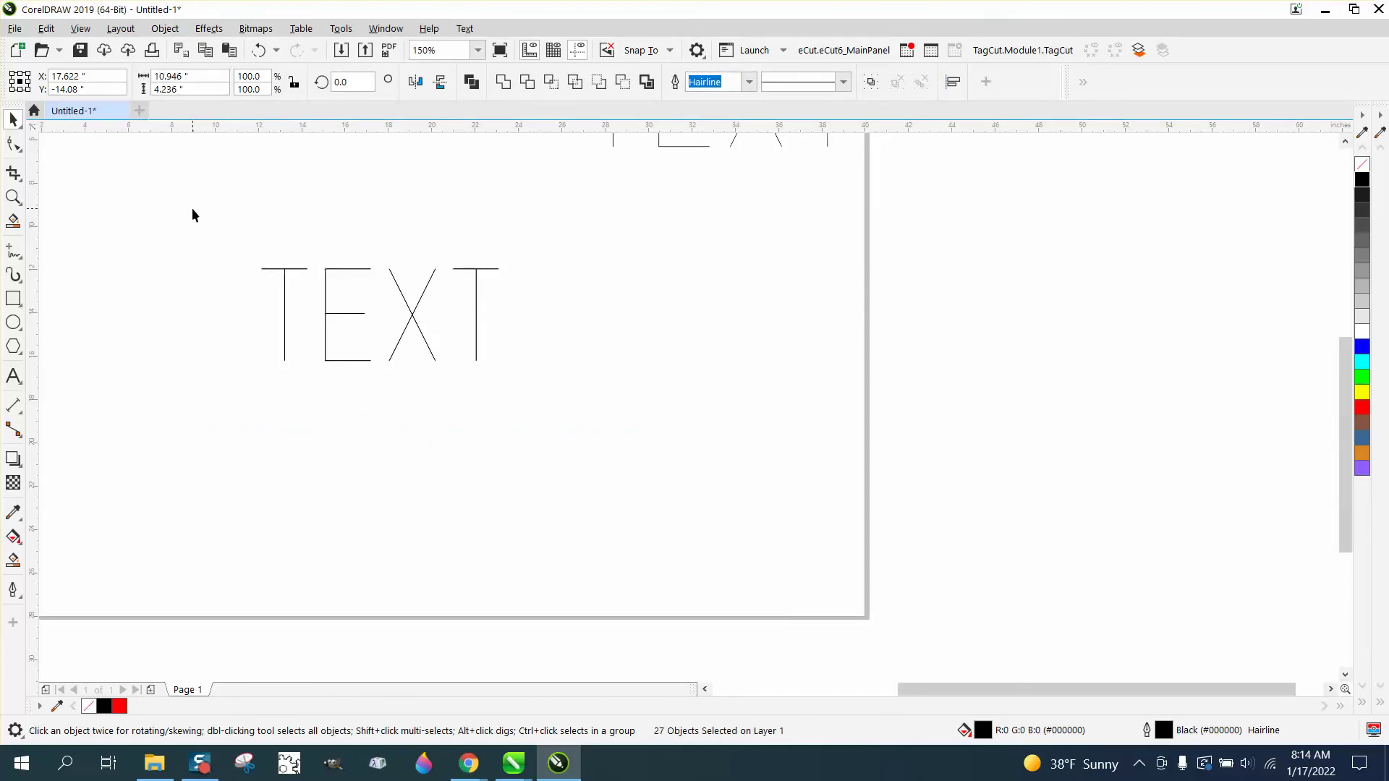
left_click(13, 197)
left_click_drag(183, 227, 651, 579)
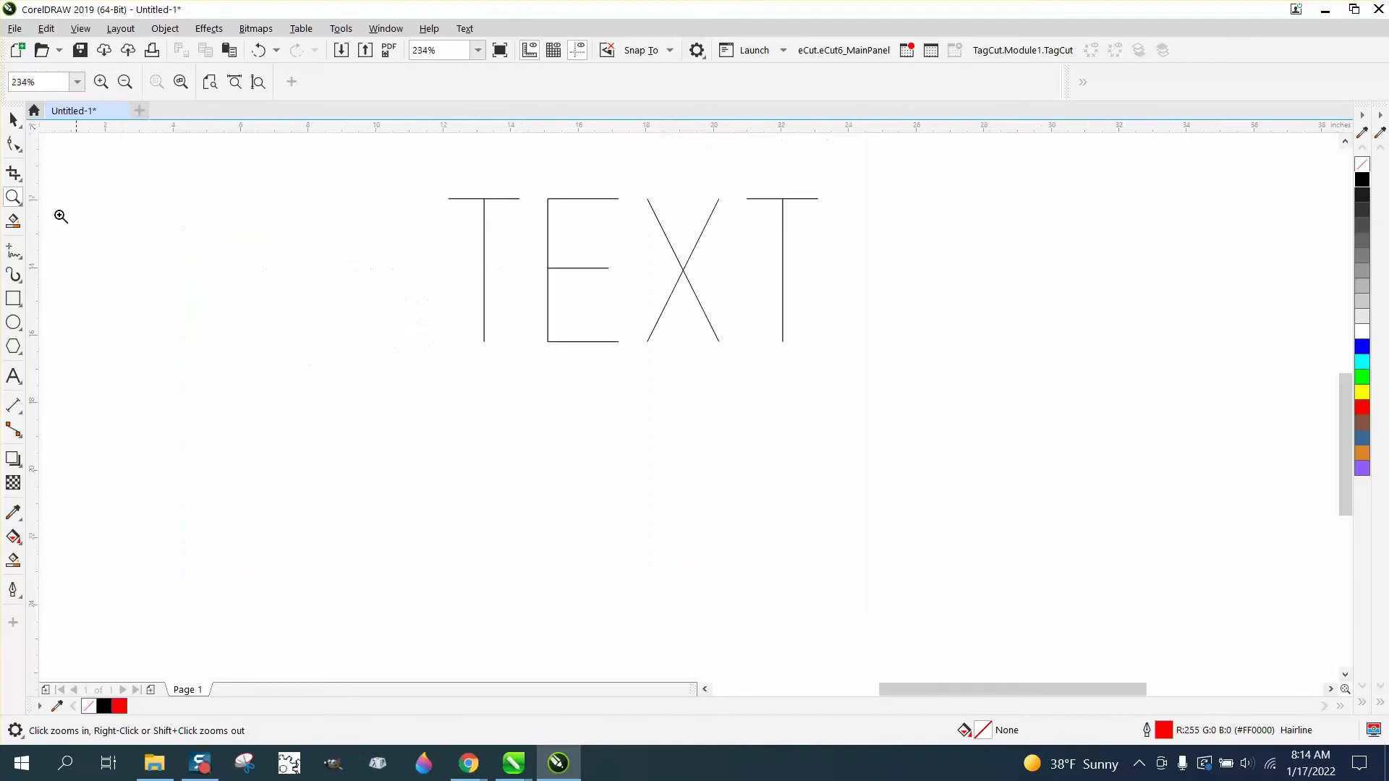
left_click(13, 119)
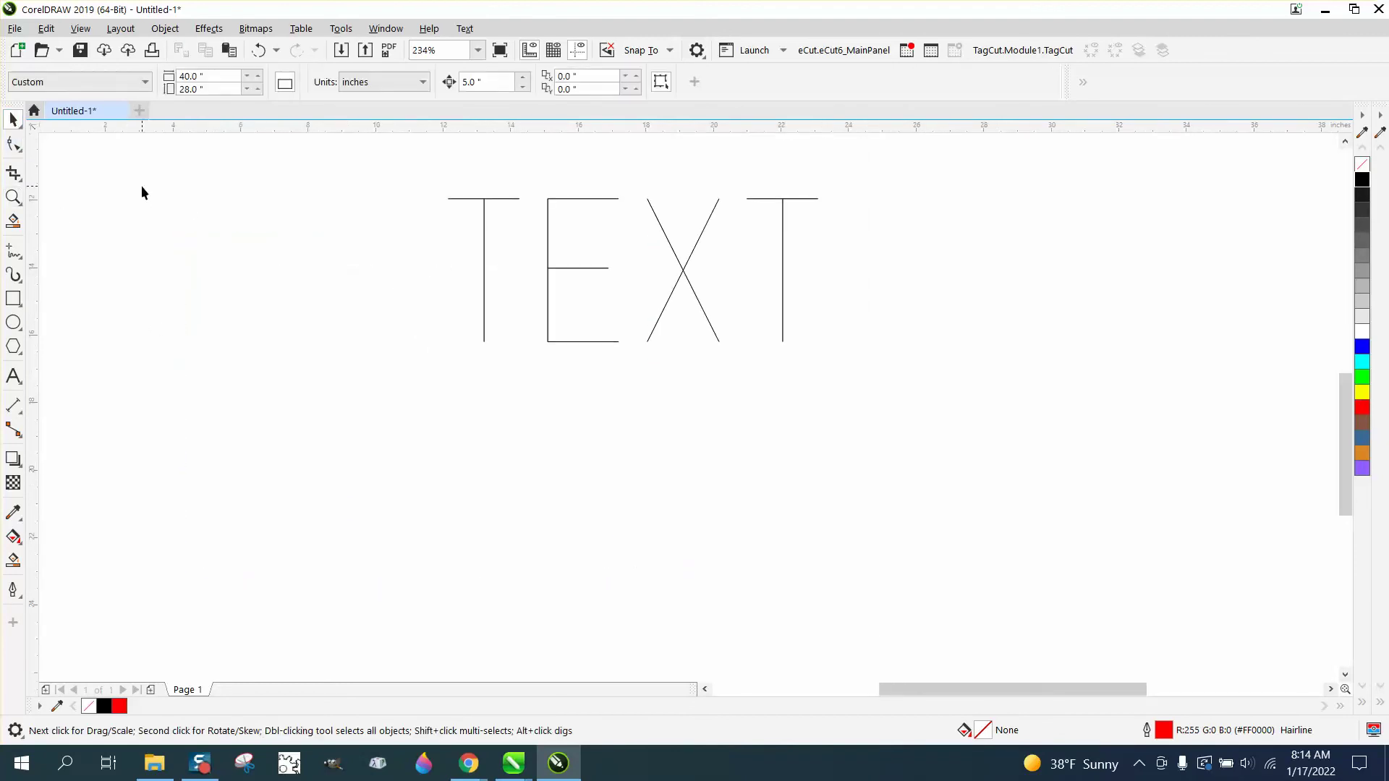
- Place copies of the first T's top bar and stem 5 inches below the original
left_click(510, 199)
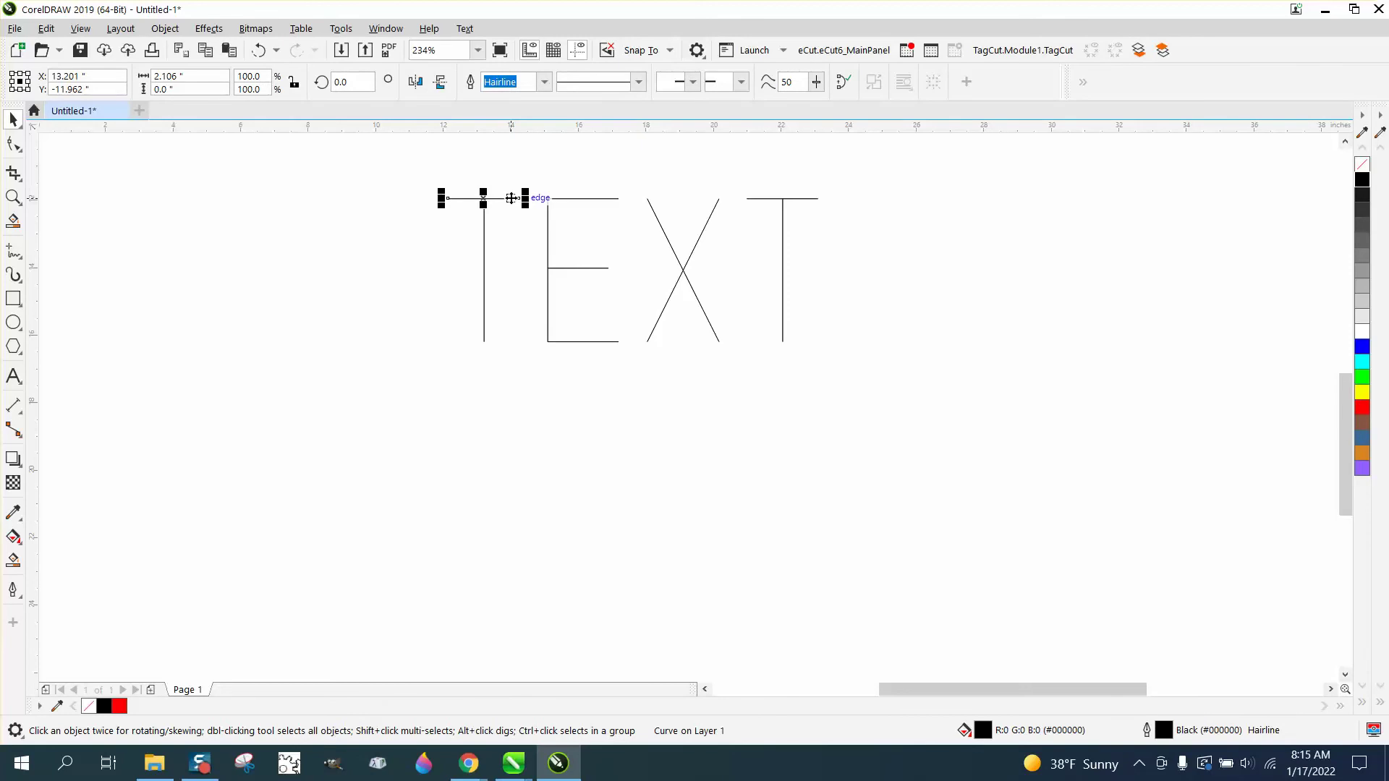
left_click_drag(511, 198, 335, 198)
key("Right")
key("Down")
left_click(485, 246)
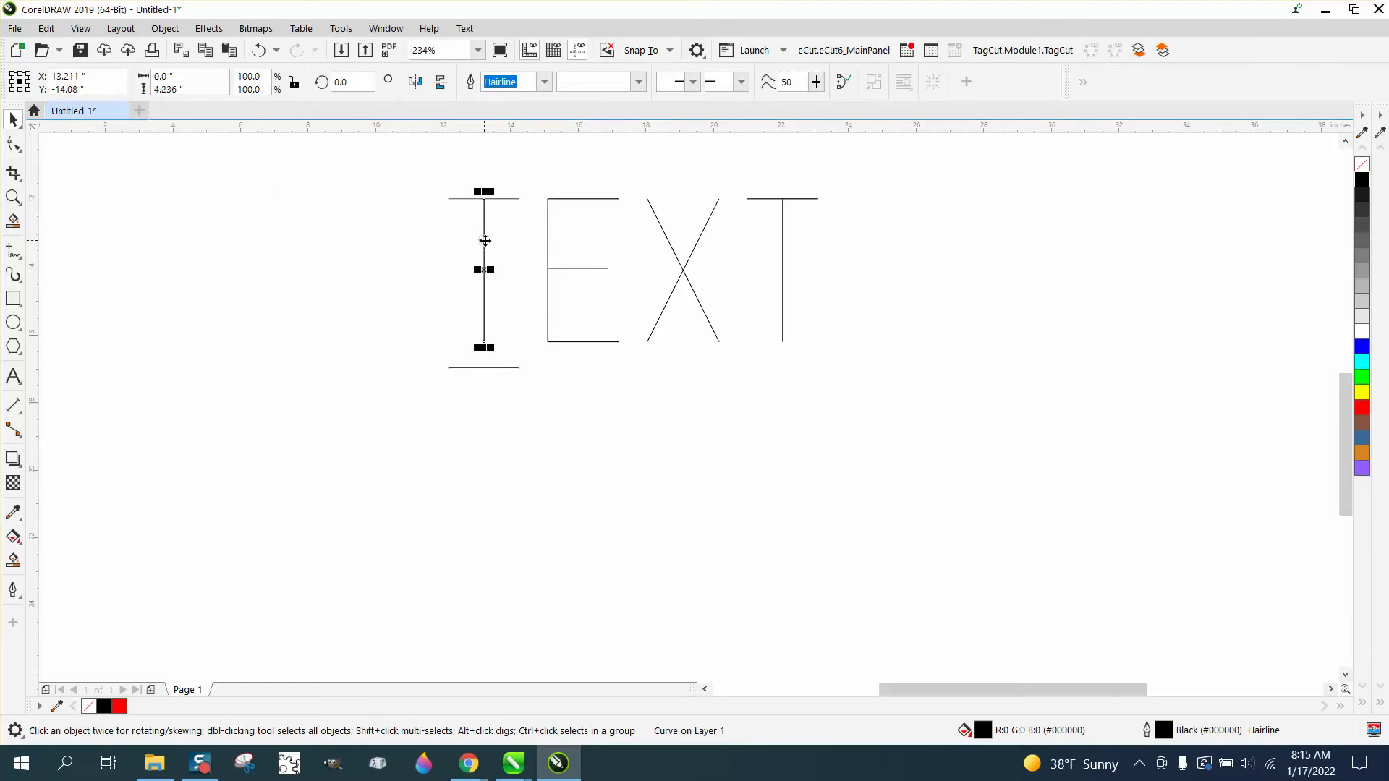
key("Down")
key("Down")
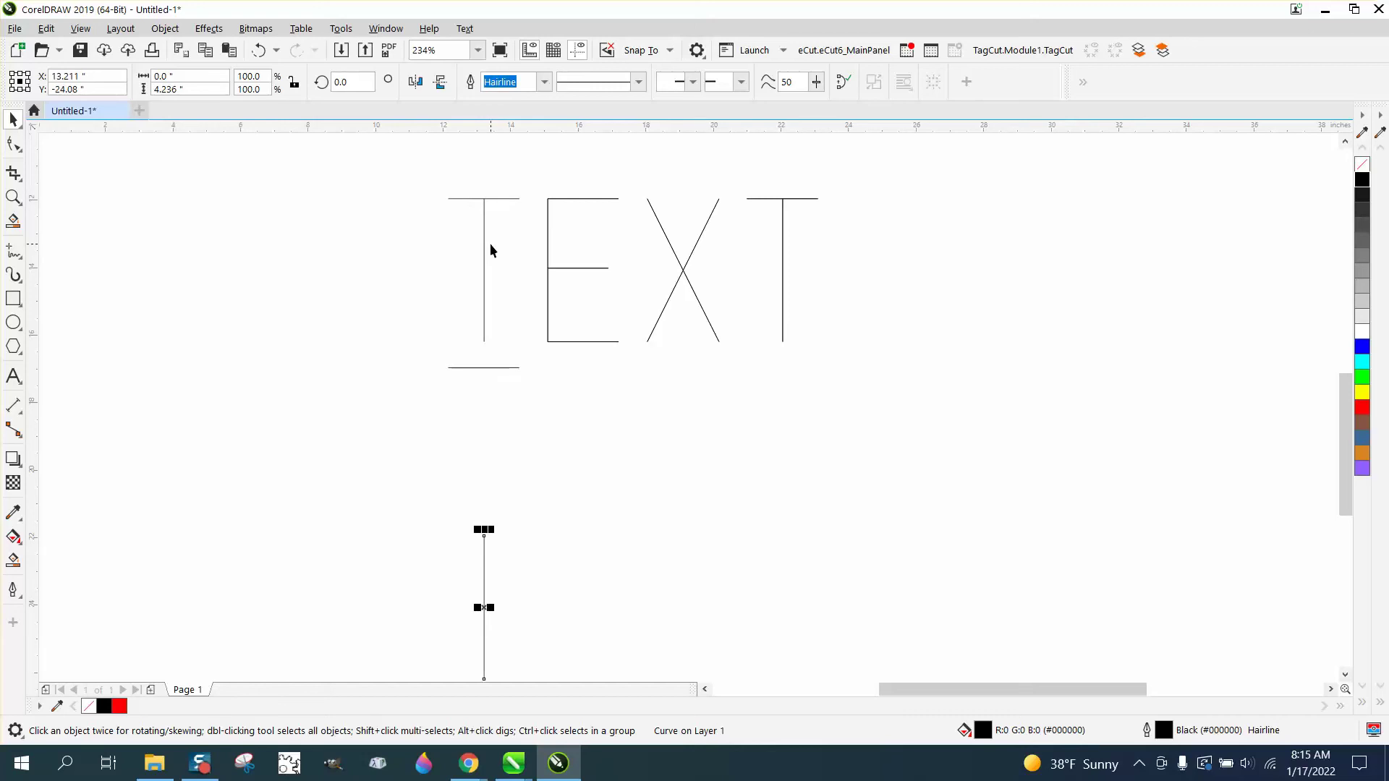
key("Up")
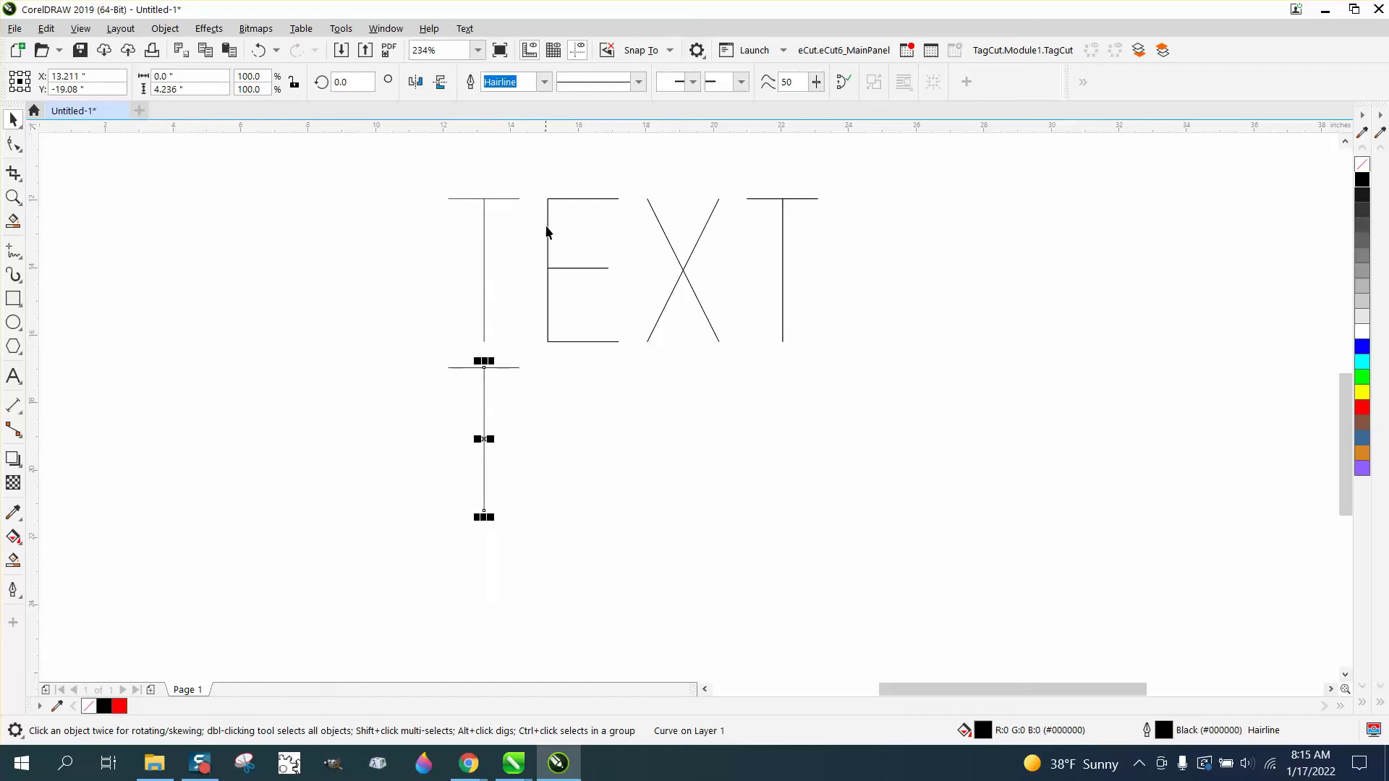
- Duplicate the E's top, middle, bottom bars and stem 5 inches down
left_click(572, 199)
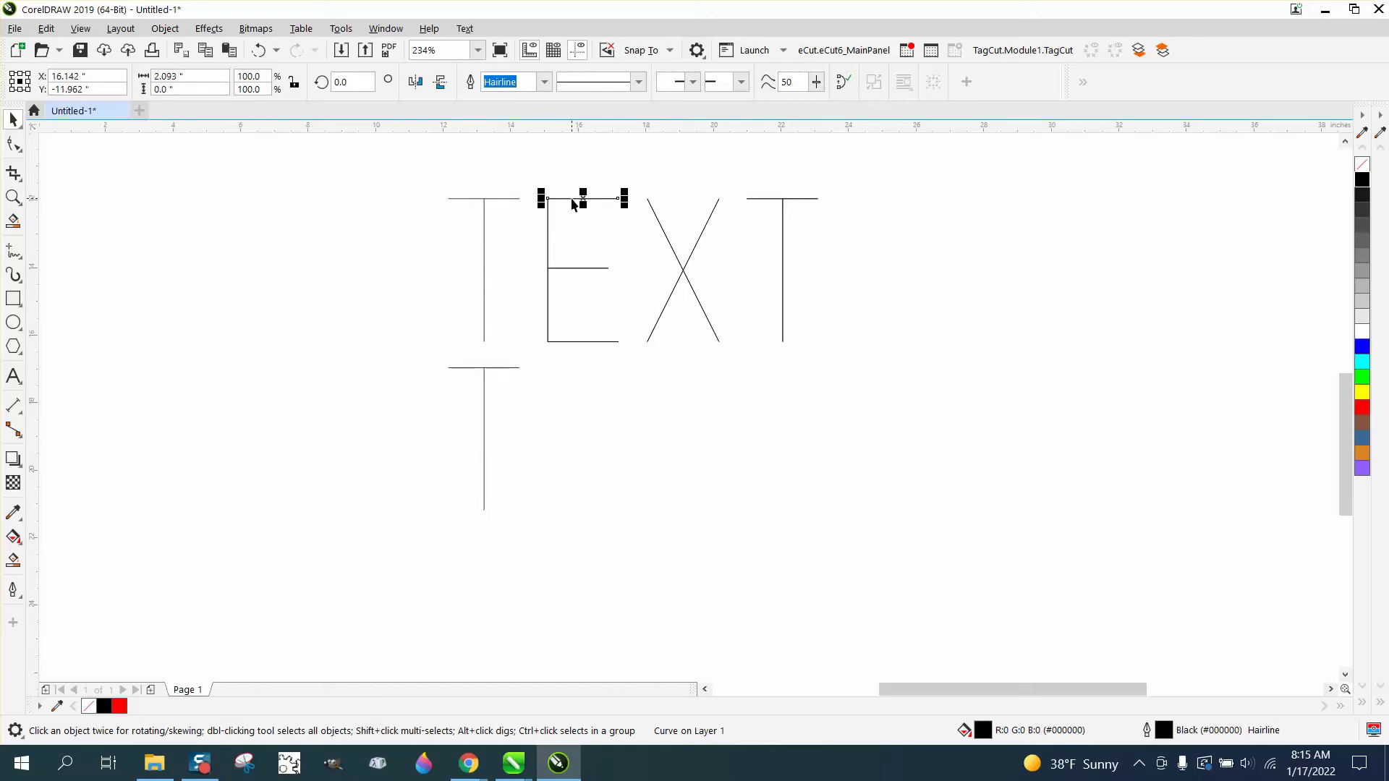
key("plus")
key("Down")
key("Escape")
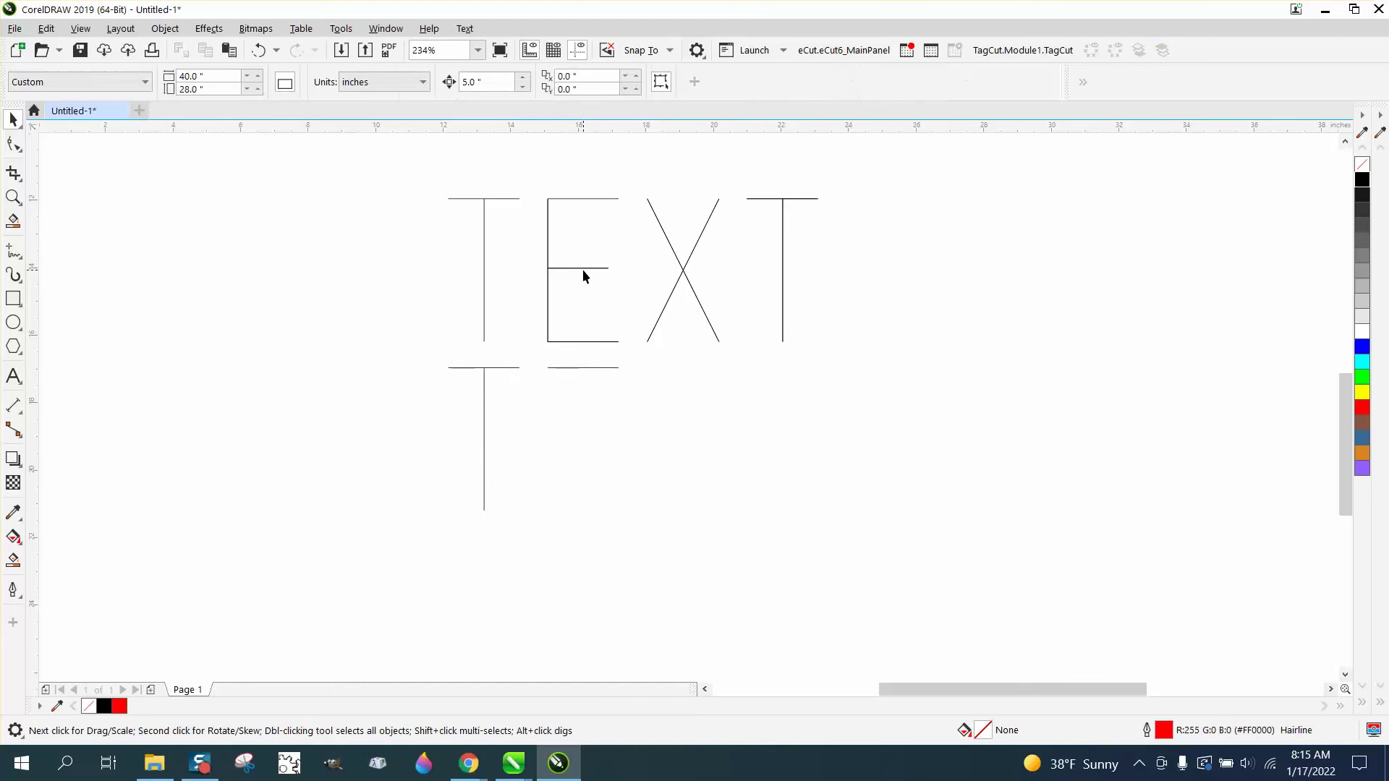
left_click(583, 269)
key("plus")
key("Down")
left_click(593, 339)
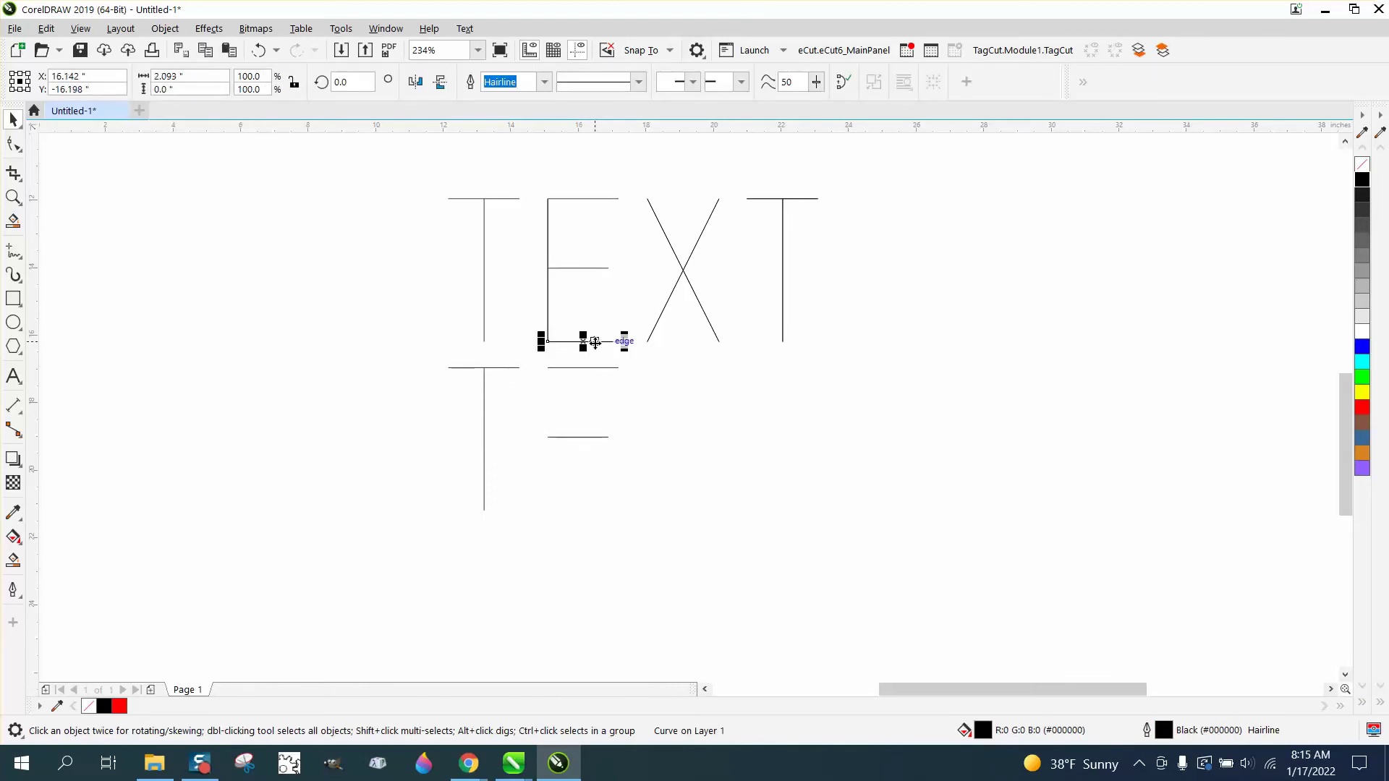
key("plus")
key("Down")
key("Escape")
left_click(548, 319)
key("plus")
key("Down")
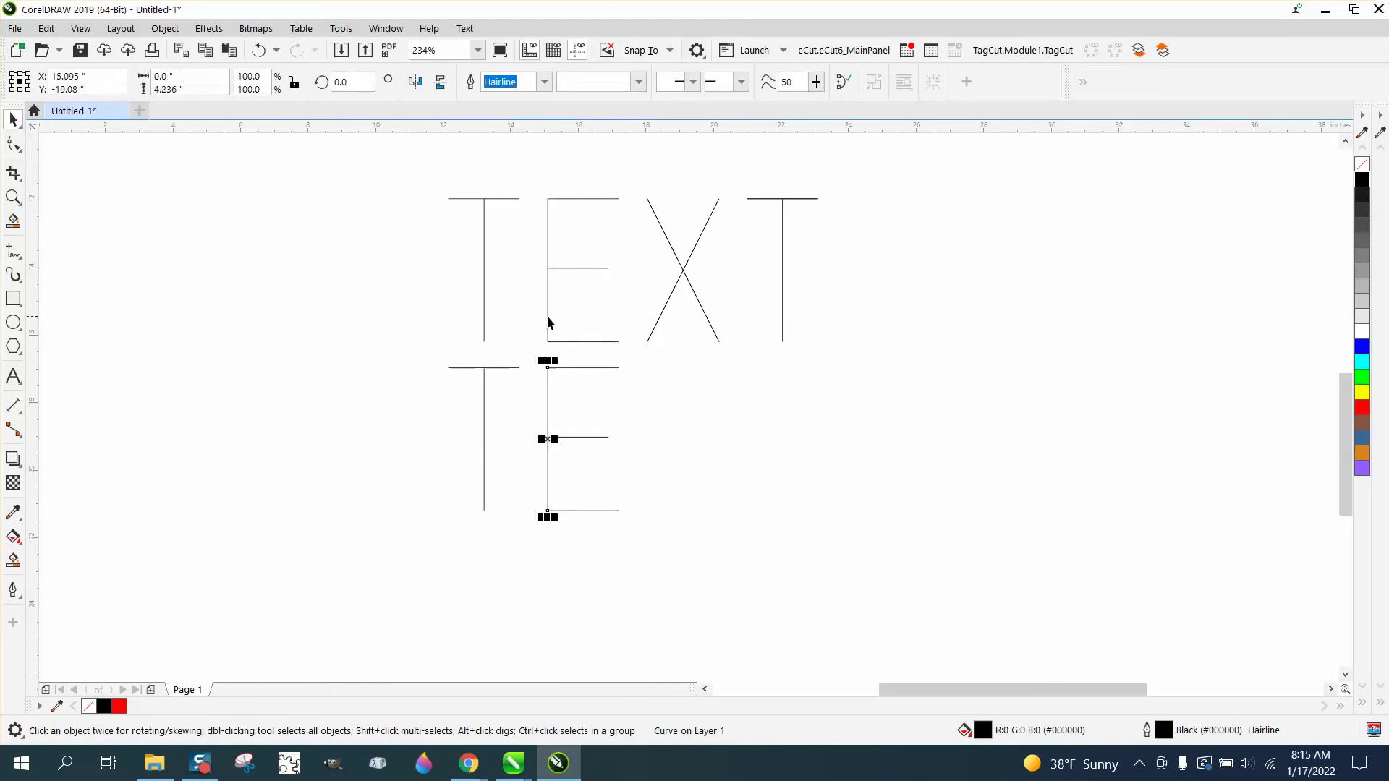
key("Escape")
- Duplicate the X's four diagonal strokes 5 inches down
left_click(670, 297)
key("plus")
key("Down")
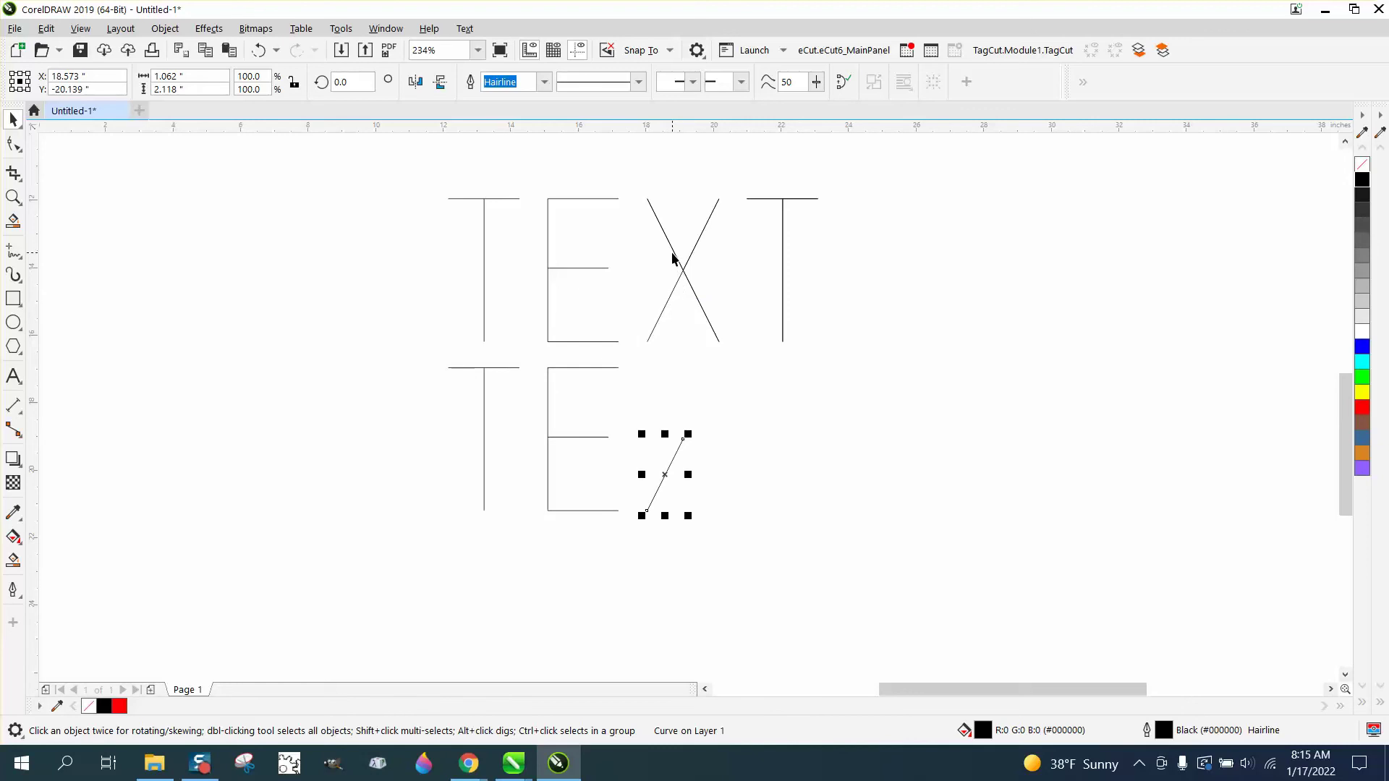
left_click(675, 255)
key("plus")
key("Down")
key("Escape")
left_click(692, 253)
key("plus")
key("Down")
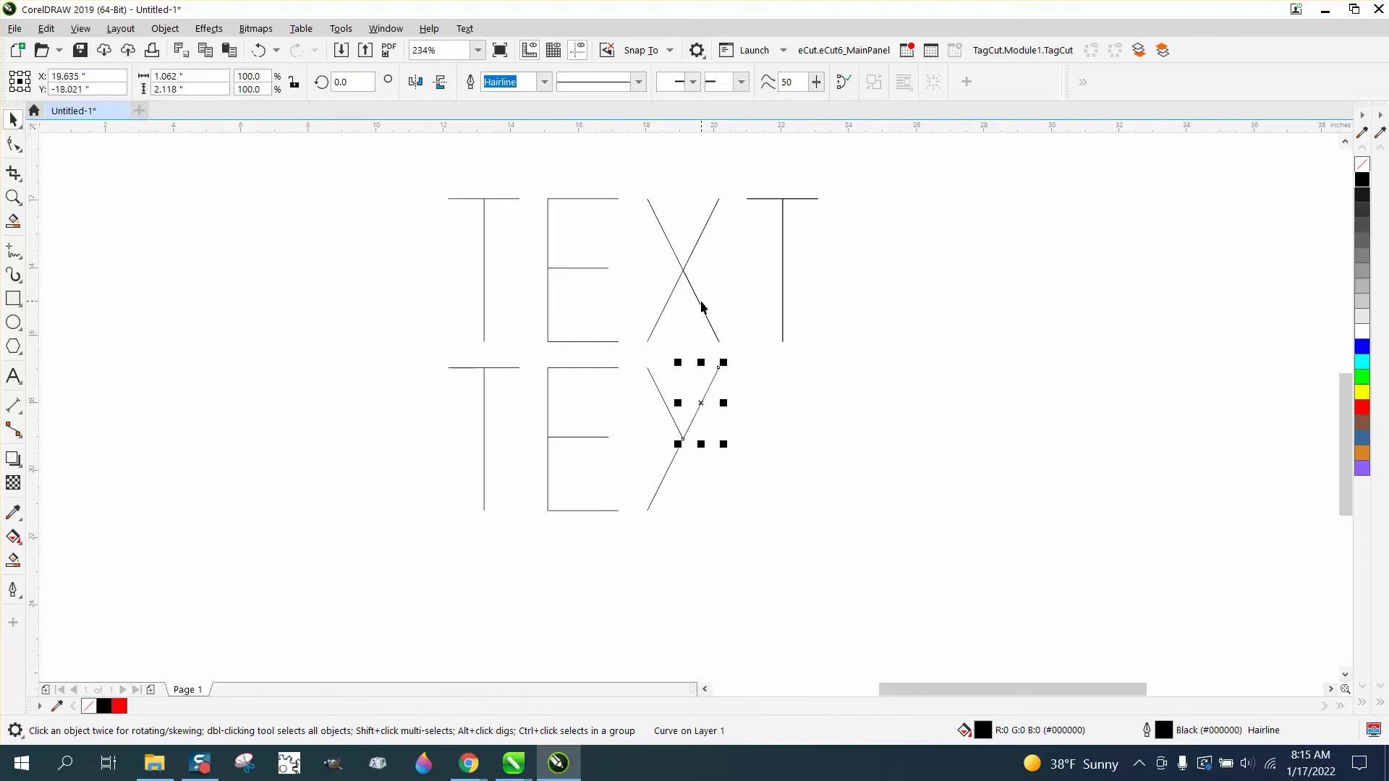
key("Escape")
left_click(700, 310)
key("plus")
key("Down")
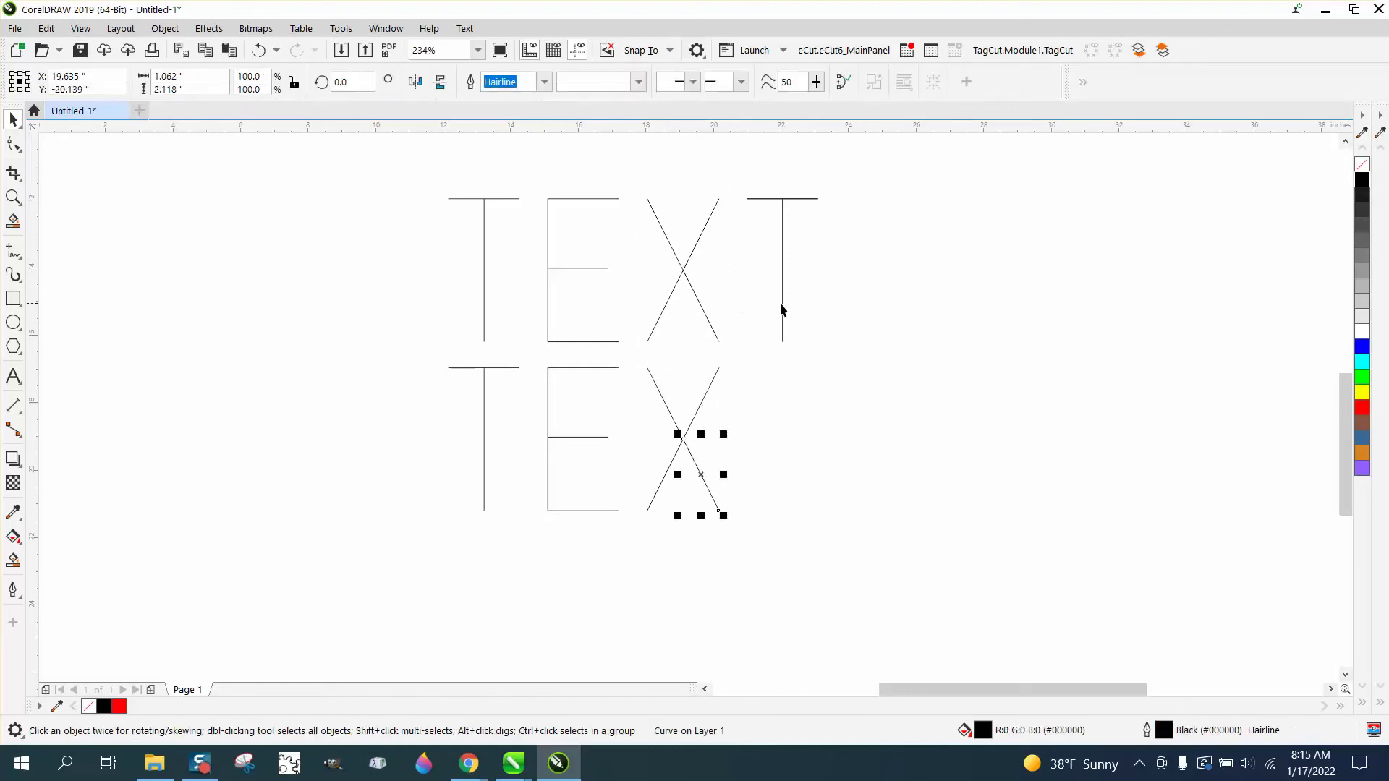
key("Escape")
- Duplicate the last T's stem and top bar 5 inches down to finish the copy
left_click(782, 310)
key("plus")
key("Down")
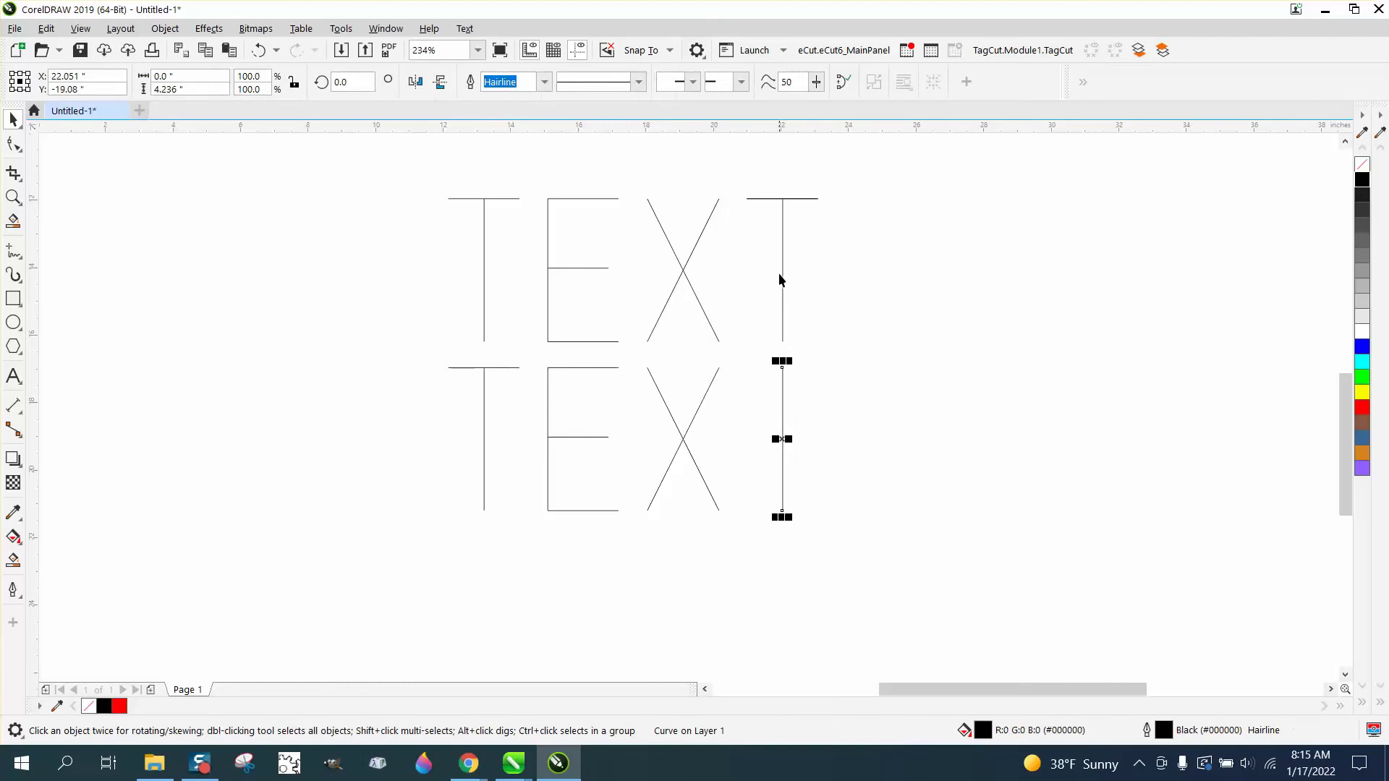
key("Escape")
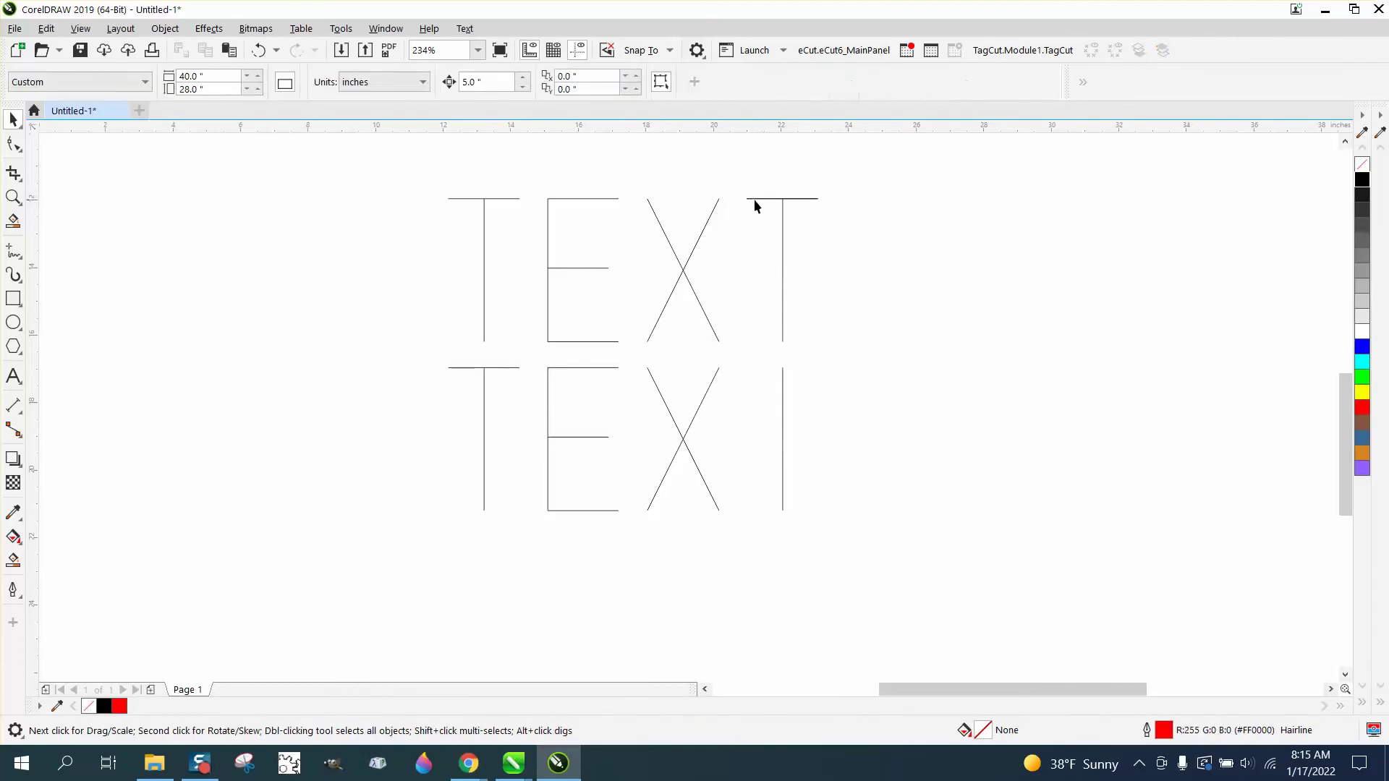
left_click(754, 199)
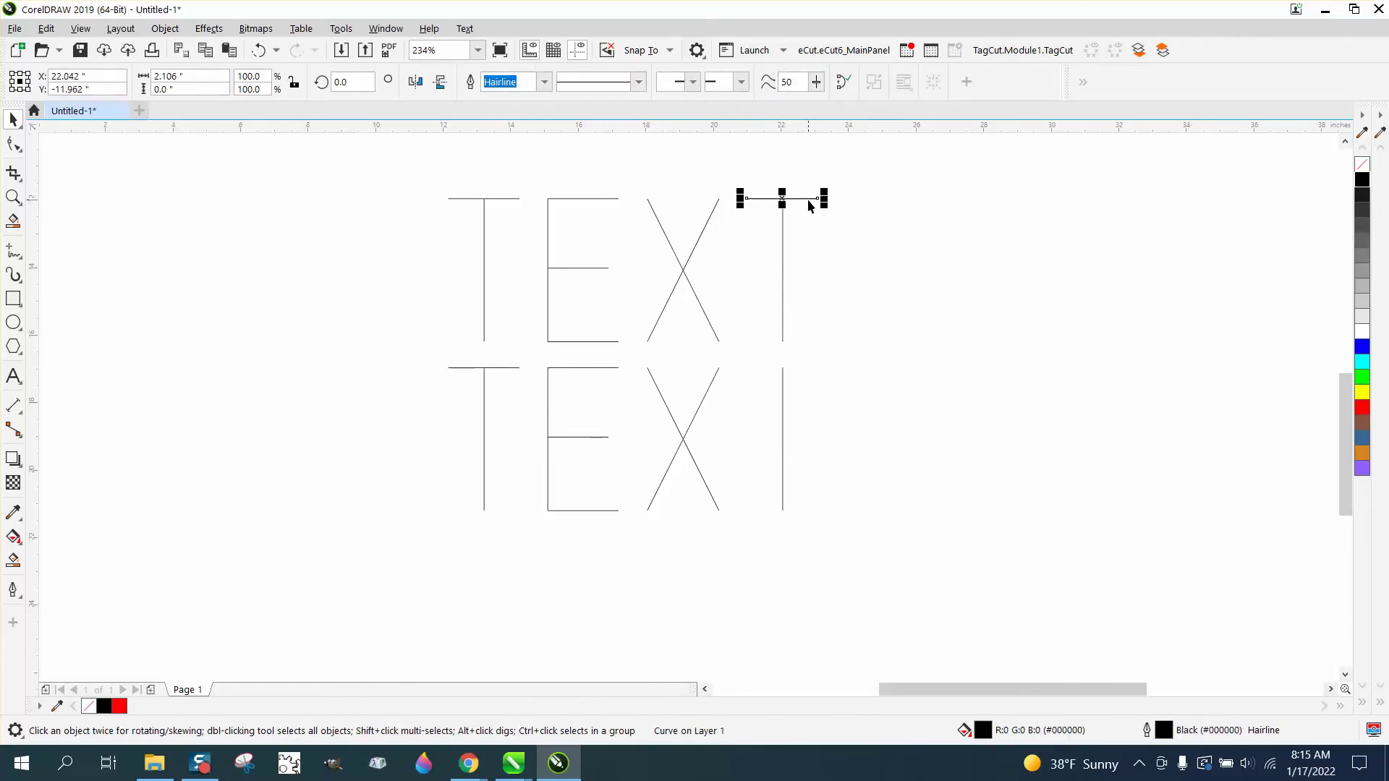
key("plus")
key("Down")
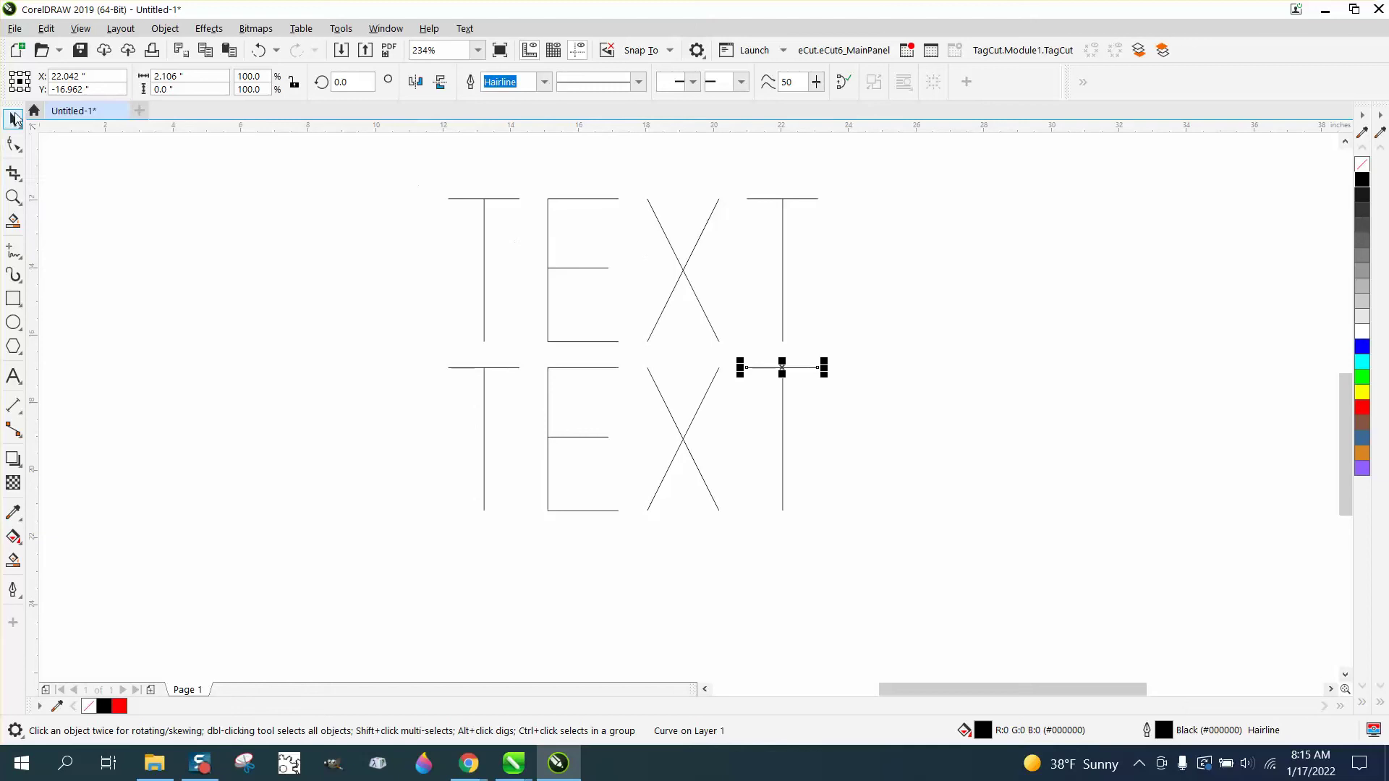
- Delete the original upper TEXT and zoom in on the remaining copy
left_click_drag(419, 174, 843, 355)
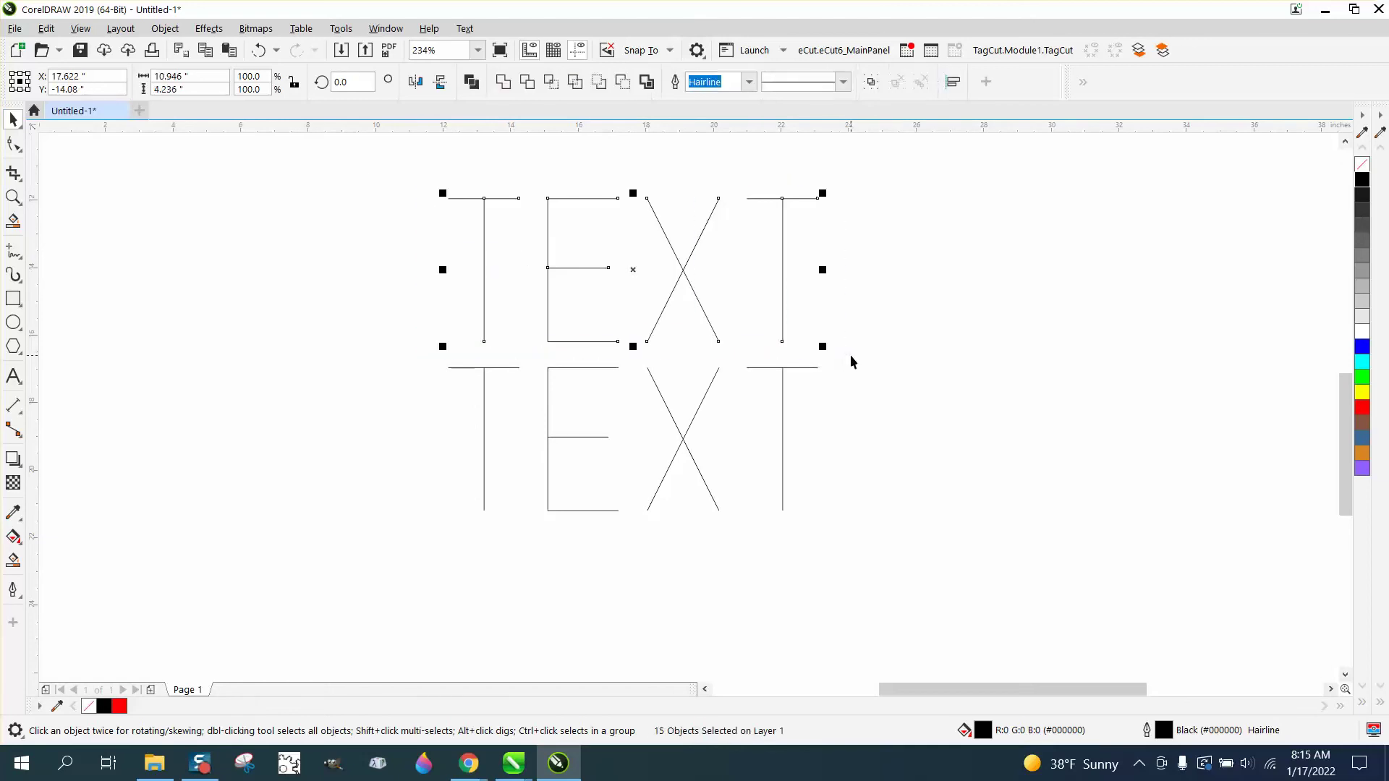
key("Delete")
left_click(13, 196)
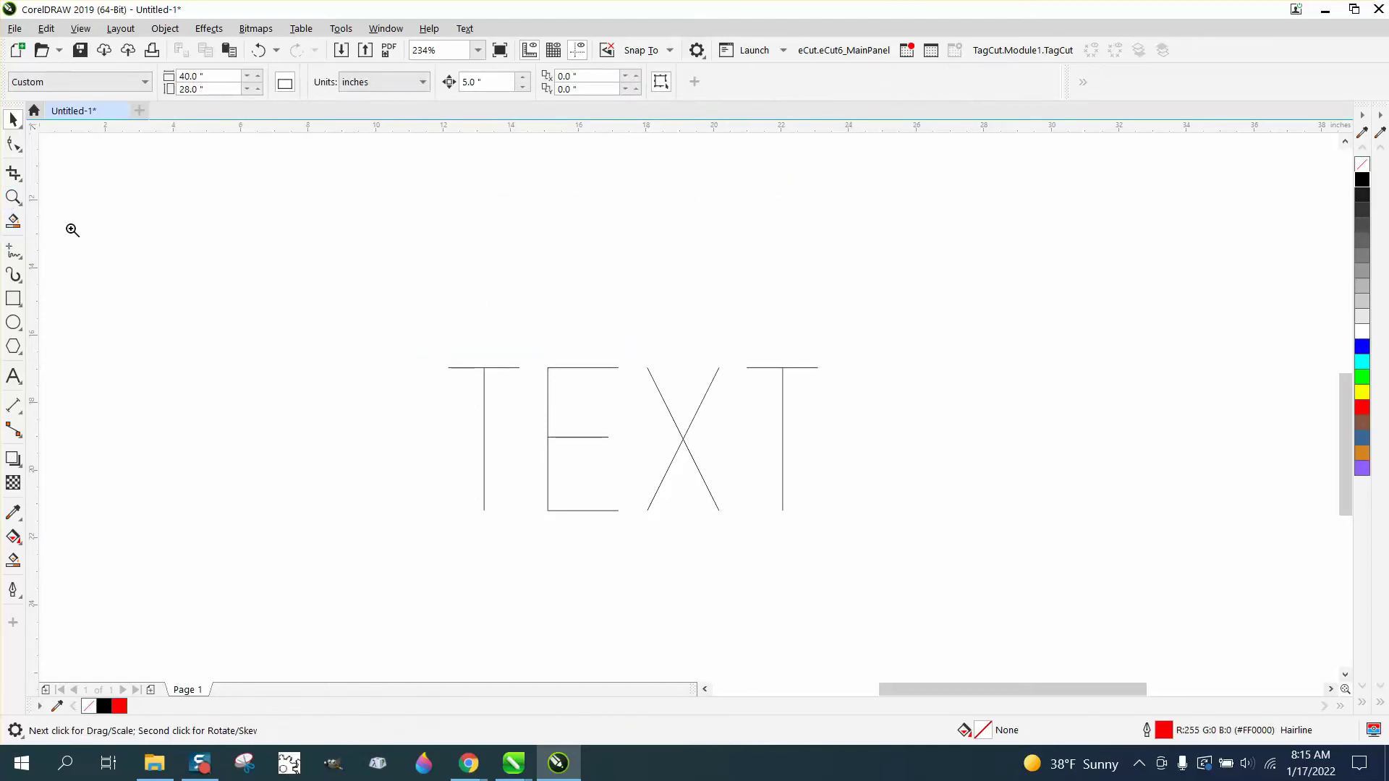
left_click_drag(447, 355, 910, 528)
- Test-move a node on the T's top bar, undo it, and zoom out to the page
left_click(13, 143)
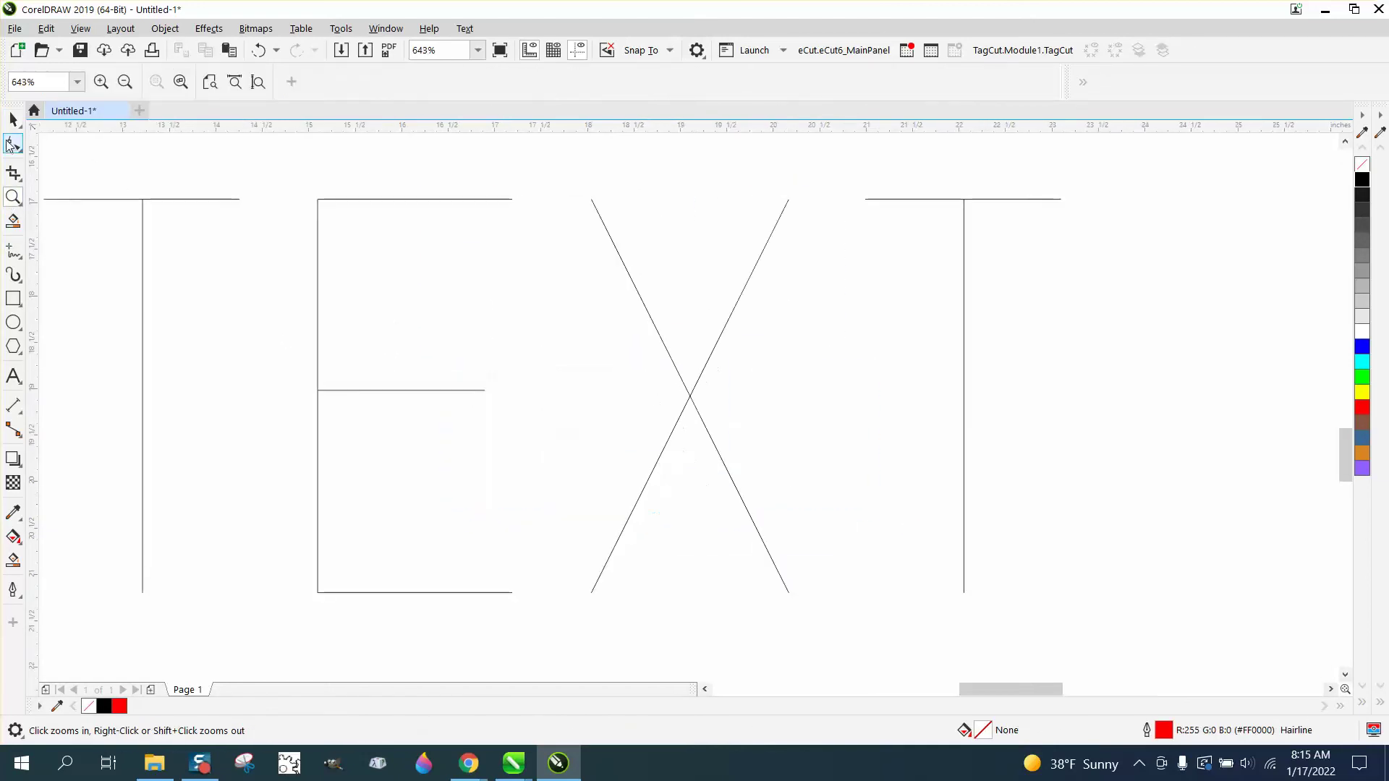
left_click(225, 200)
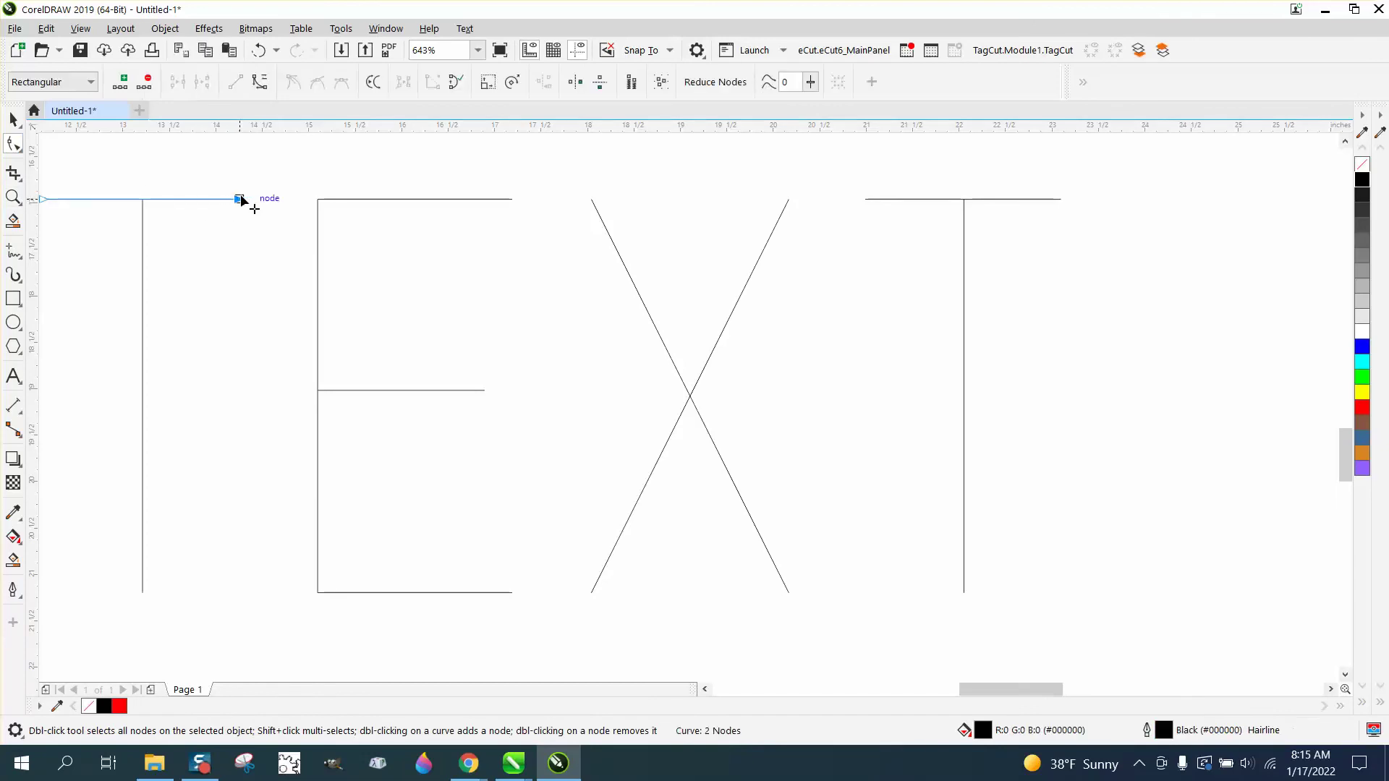
left_click_drag(240, 199, 244, 172)
left_click(258, 49)
key("F3")
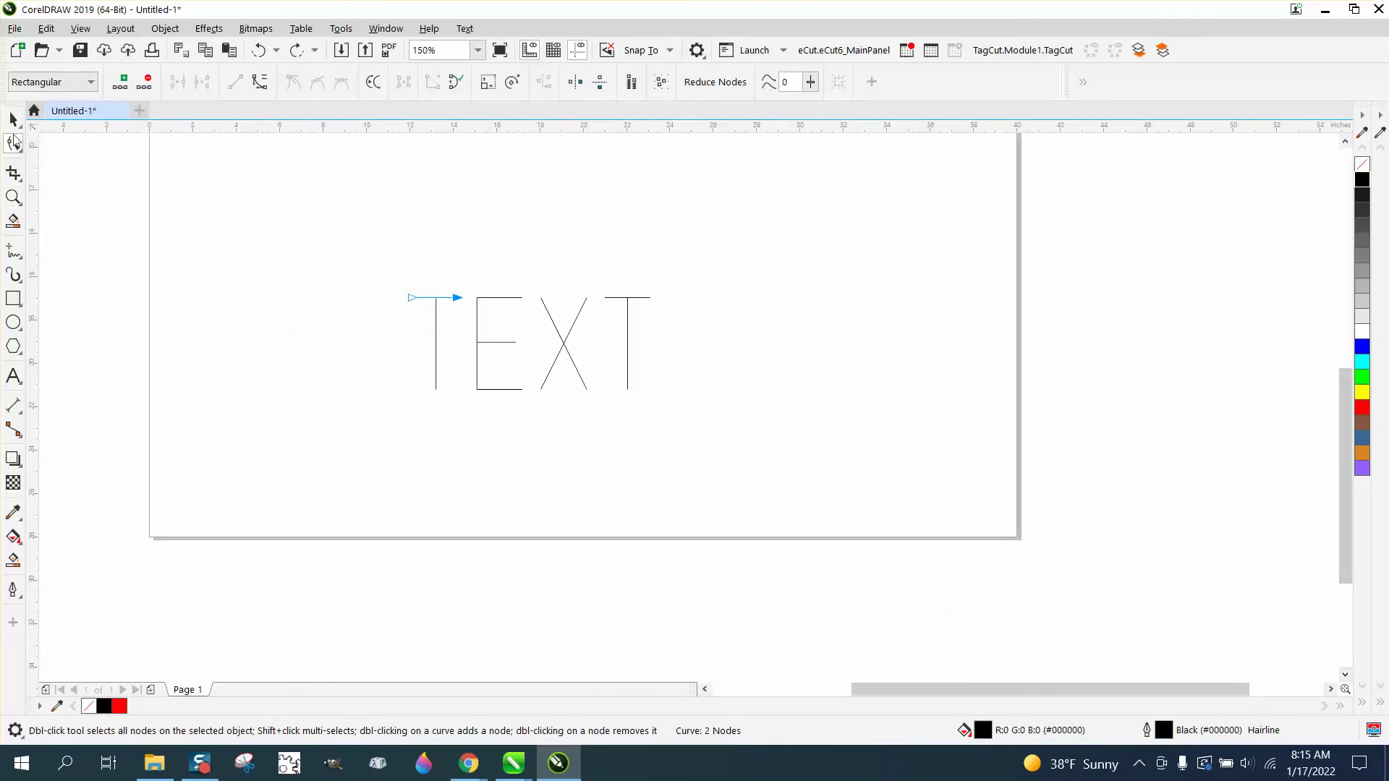
left_click(13, 120)
- Select the 12 TEXT strokes, set their outline to red, and zoom in on them
left_click_drag(332, 232, 680, 426)
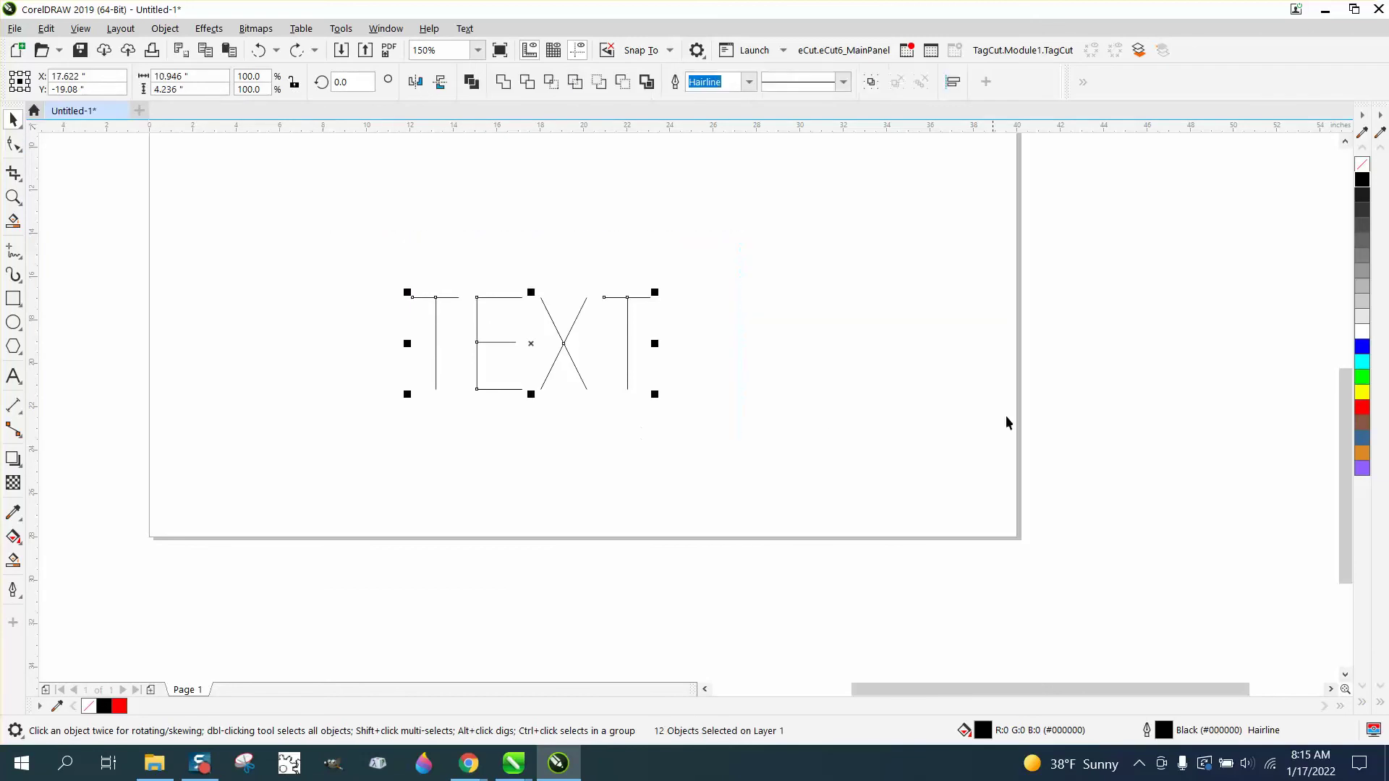
right_click(1361, 411)
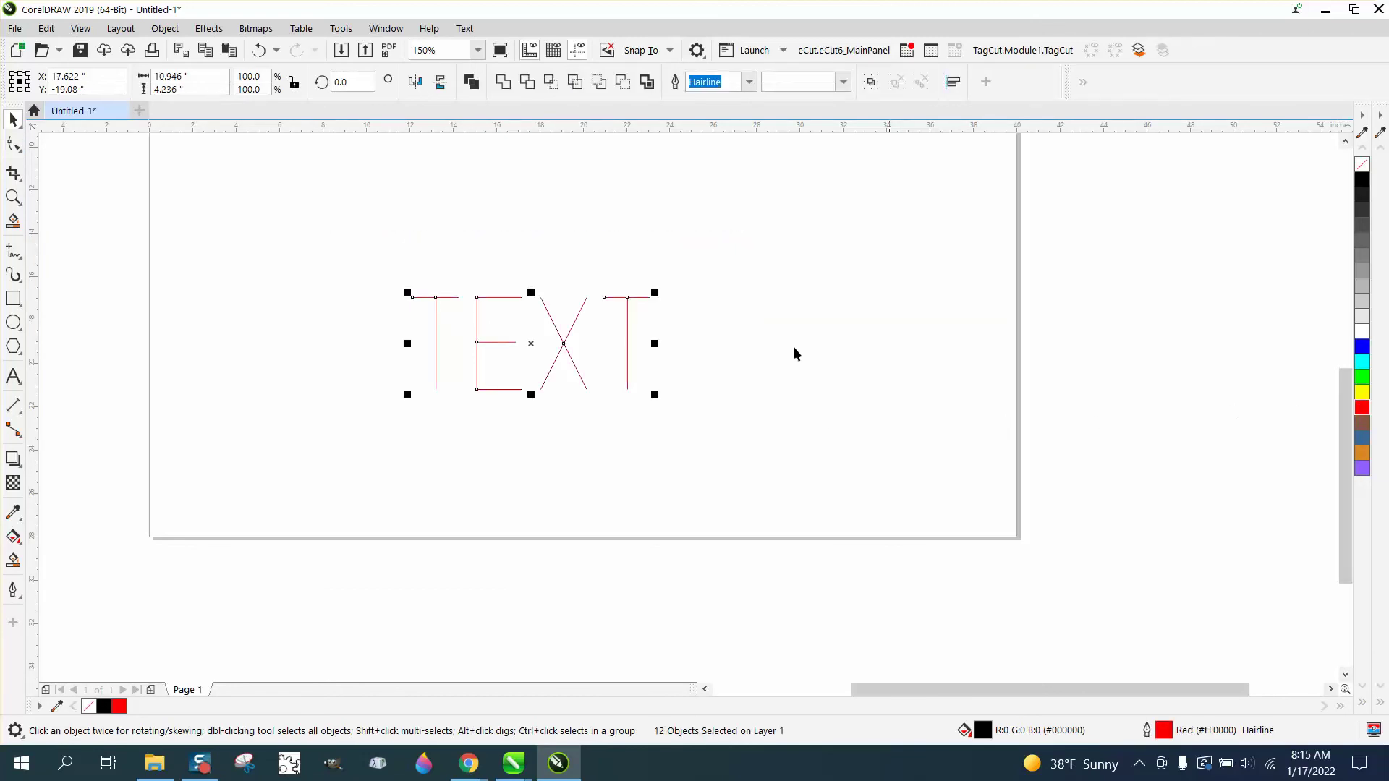
left_click(13, 197)
left_click_drag(313, 252, 764, 464)
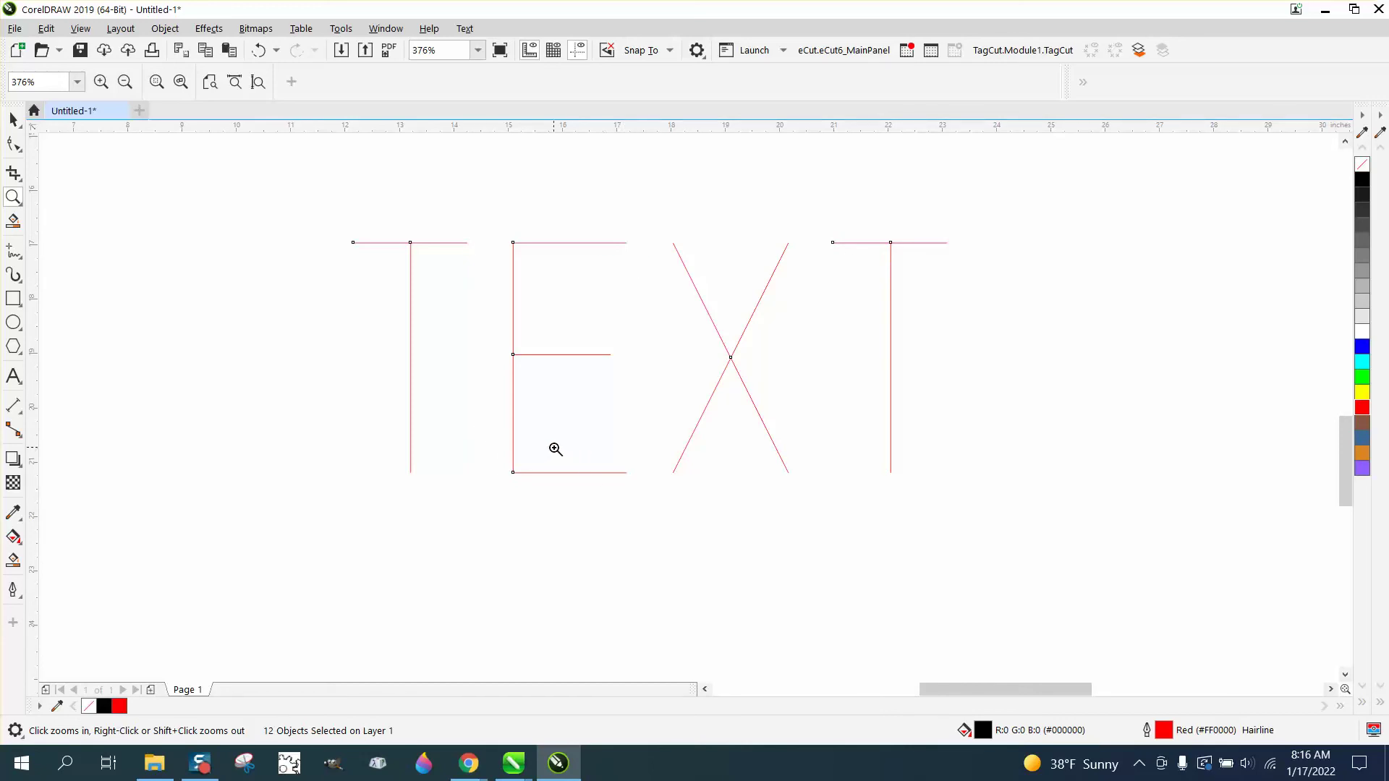
key("F3")
left_click_drag(398, 340, 755, 525)
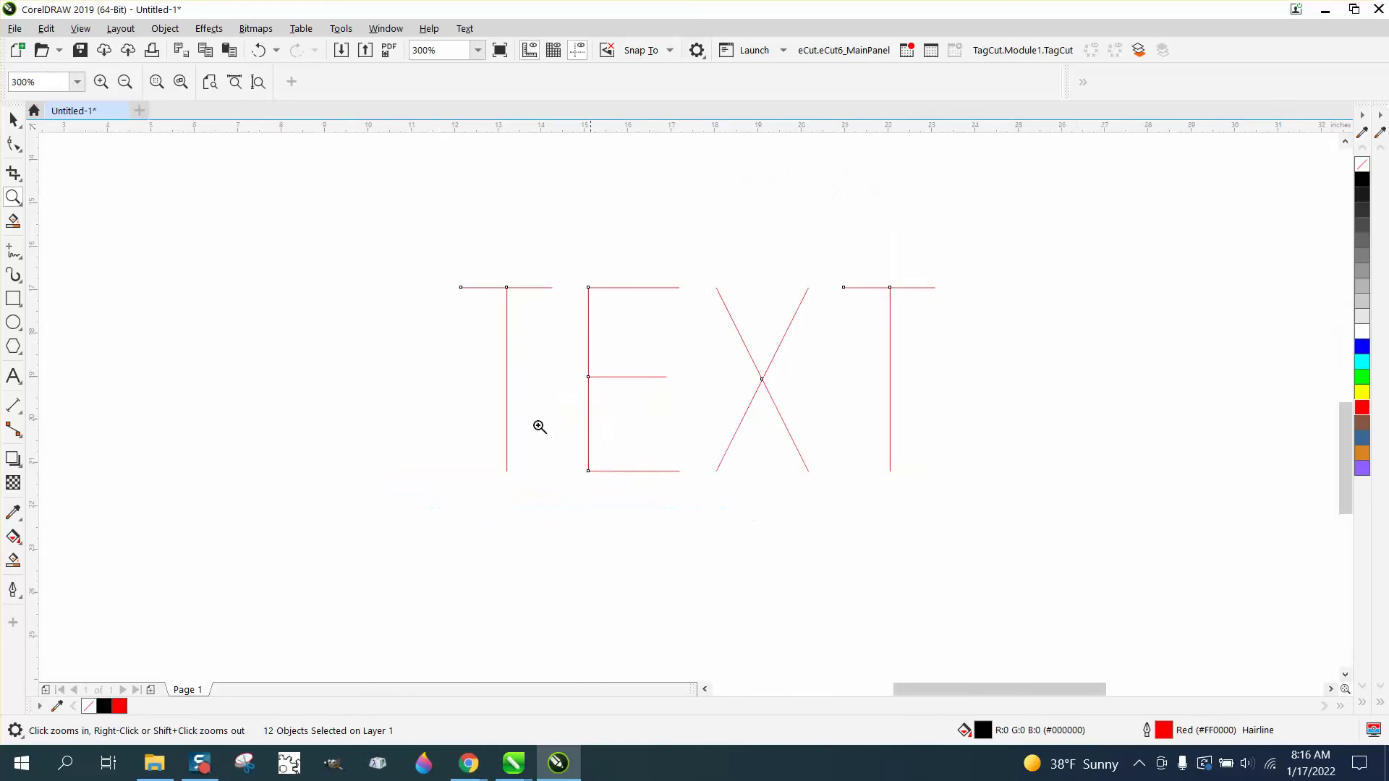
left_click_drag(666, 426, 1091, 571)
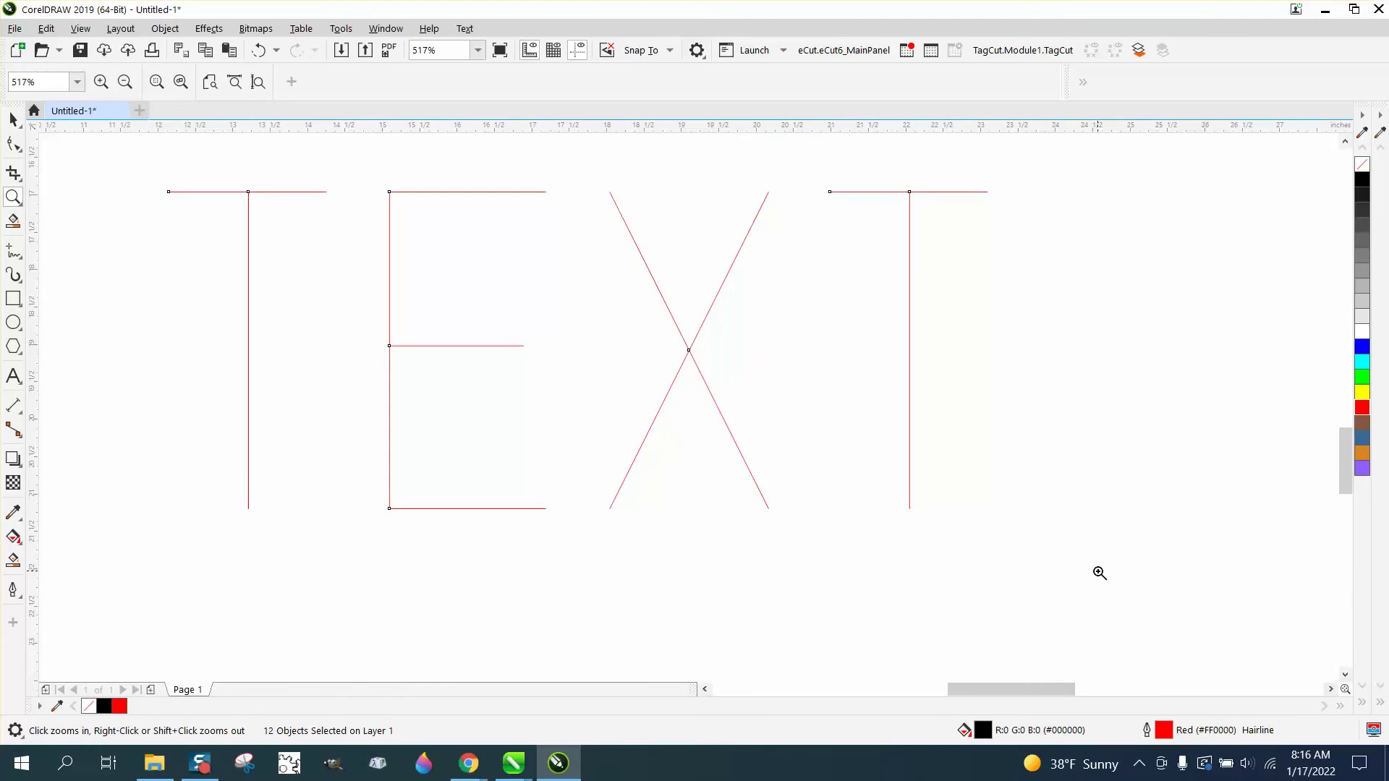